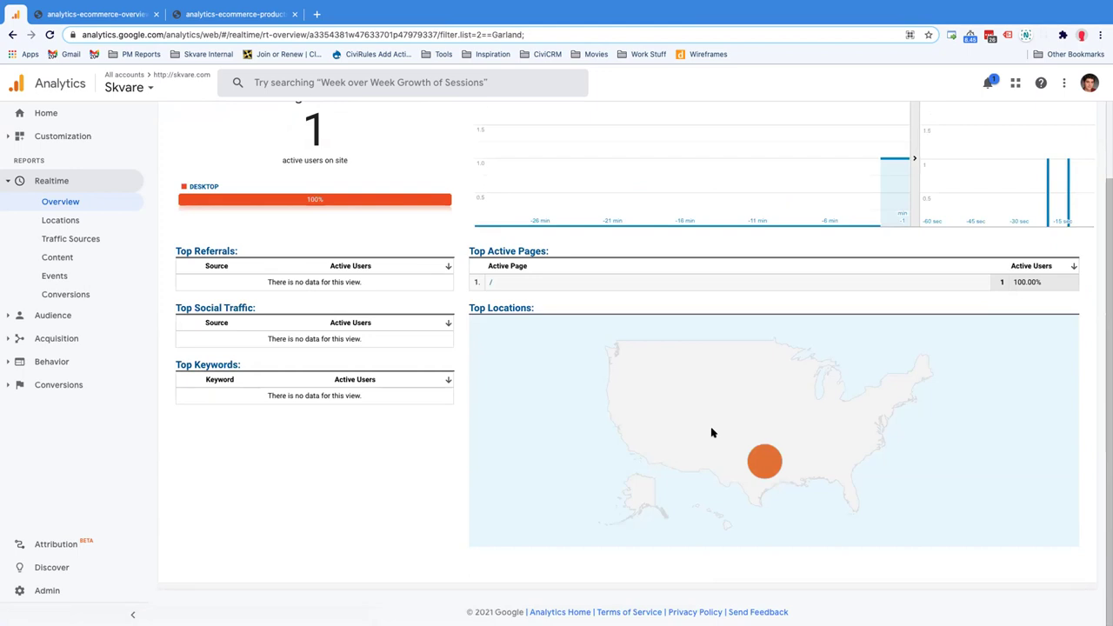
Open the Demographics Overview report in the Audience section
{"action": "mouse_move", "coordinate": [756, 453]}
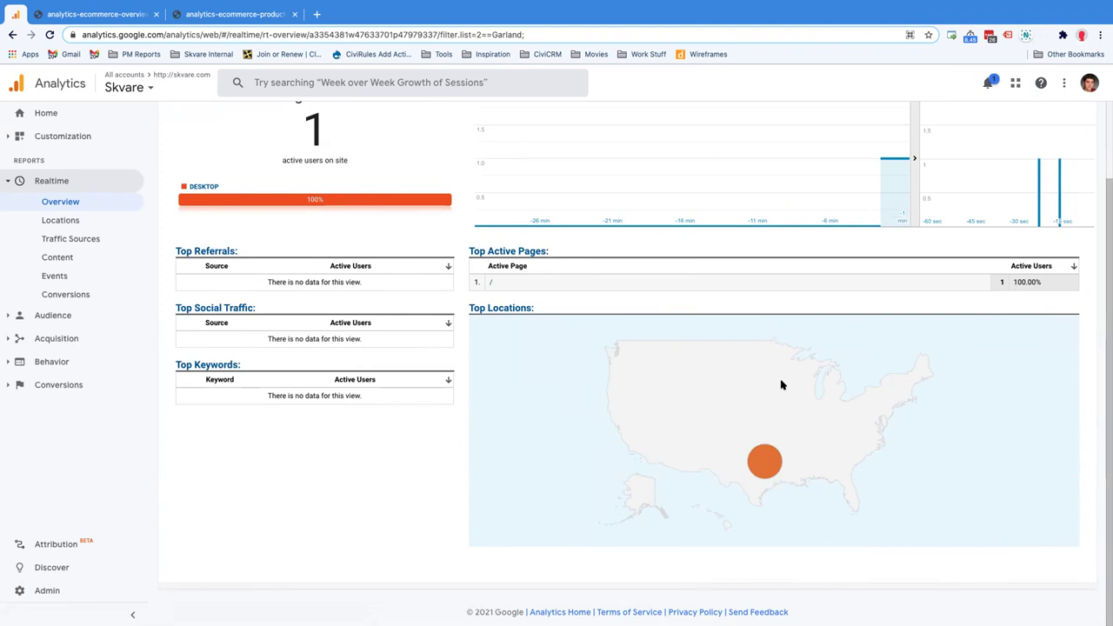
{"action": "left_click", "coordinate": [771, 463]}
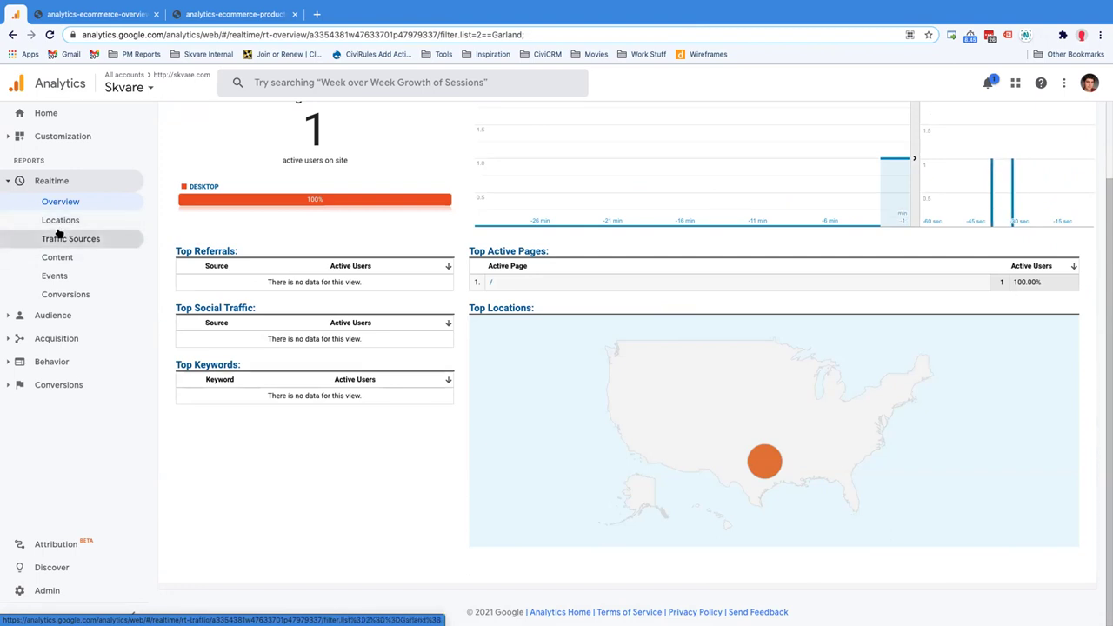
{"action": "left_click", "coordinate": [10, 314]}
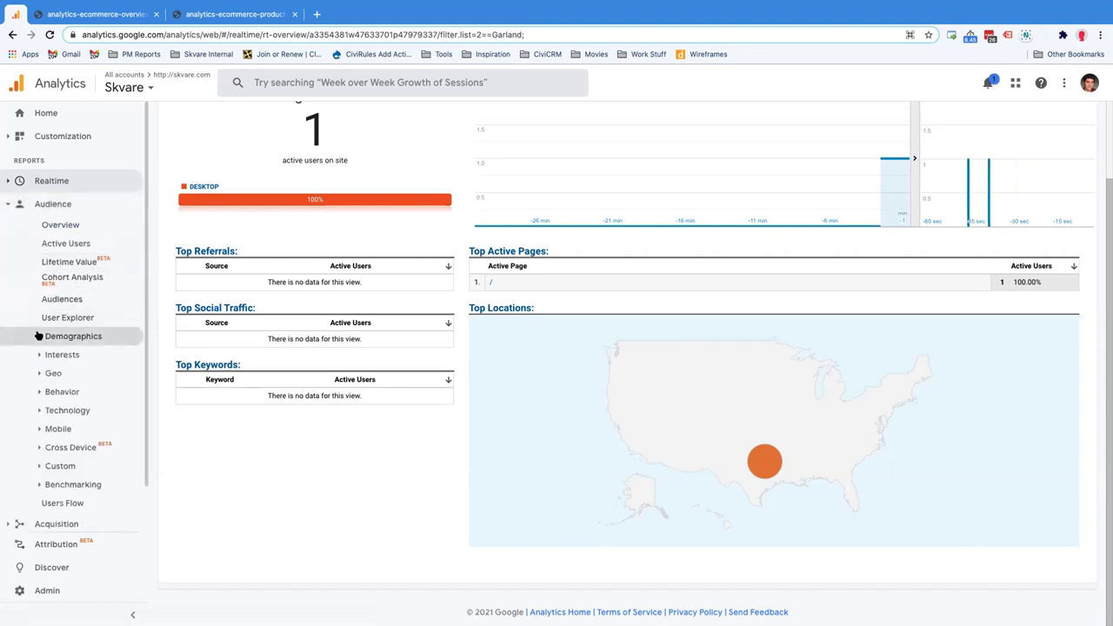
{"action": "left_click", "coordinate": [54, 340]}
{"action": "left_click", "coordinate": [78, 354]}
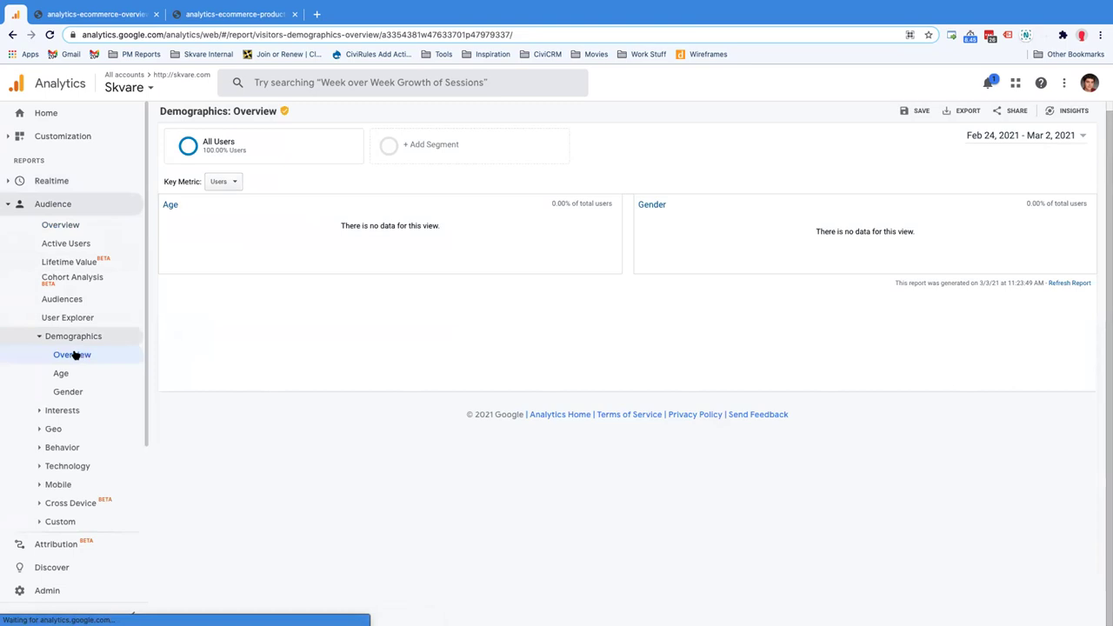
Set the Demographics report's date range to Last 30 days and apply it
{"action": "left_click", "coordinate": [1018, 137]}
{"action": "right_click", "coordinate": [991, 156]}
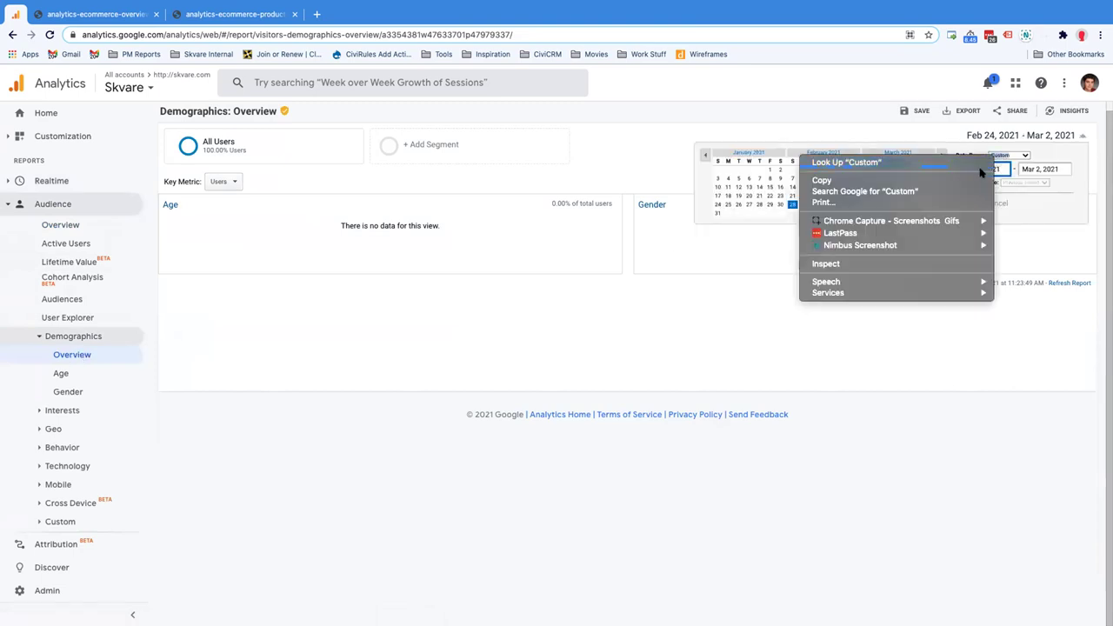
{"action": "left_click", "coordinate": [1024, 155]}
{"action": "right_click", "coordinate": [1023, 155]}
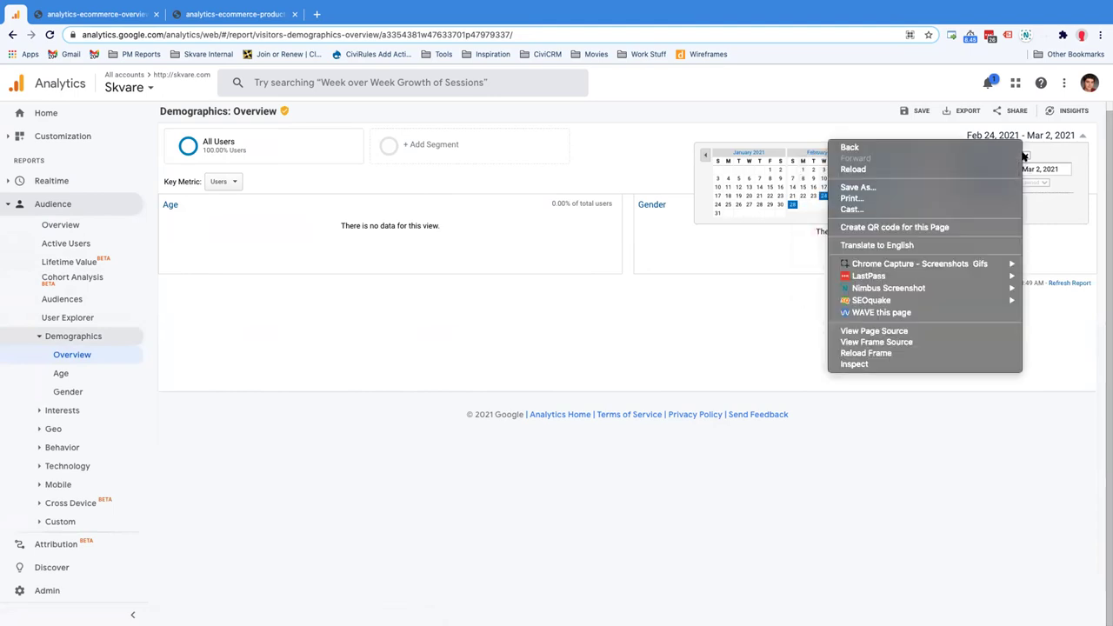
{"action": "left_click", "coordinate": [1004, 155]}
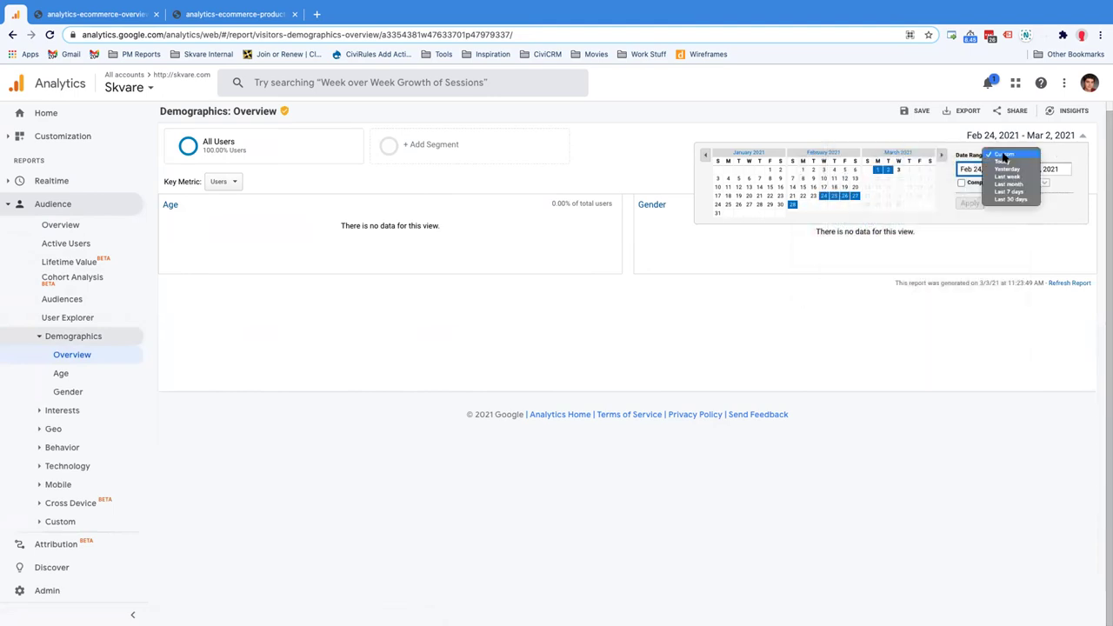
{"action": "left_click", "coordinate": [1008, 199]}
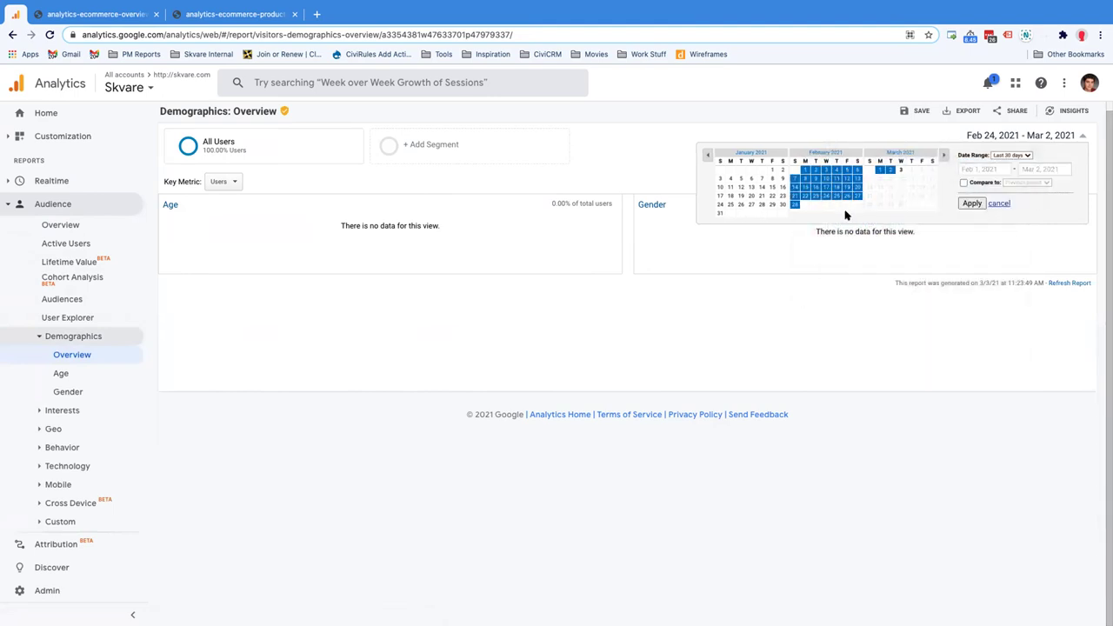
{"action": "left_click", "coordinate": [972, 203]}
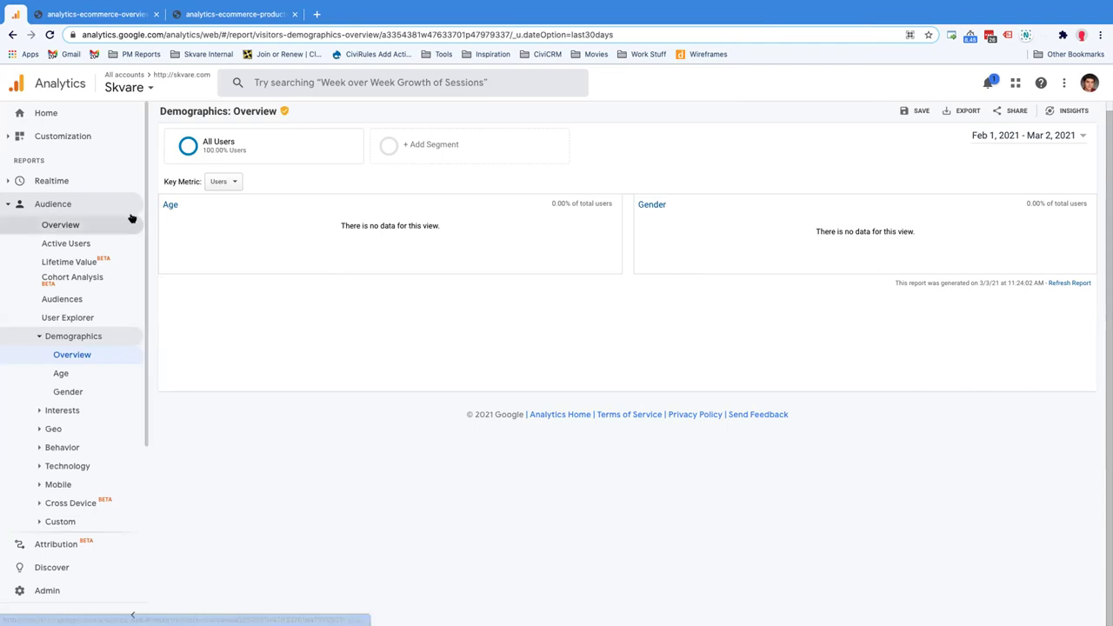
Open the New vs Returning report from the Audience section's Behavior group
{"action": "scroll", "coordinate": [93, 328], "scroll_direction": "down", "scroll_amount": 3}
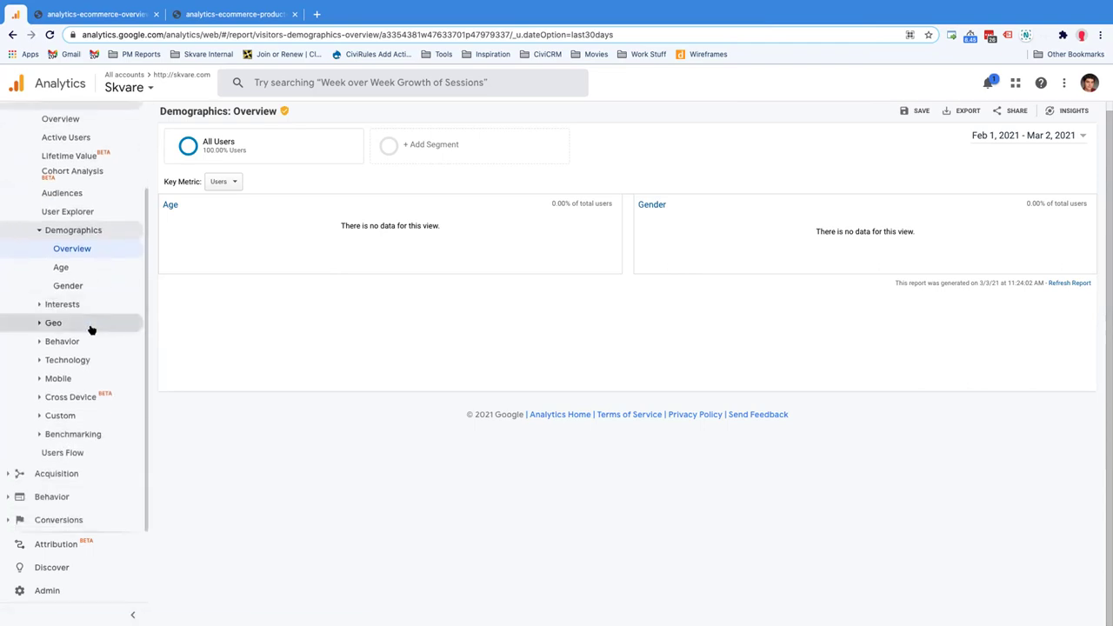
{"action": "left_click", "coordinate": [35, 342]}
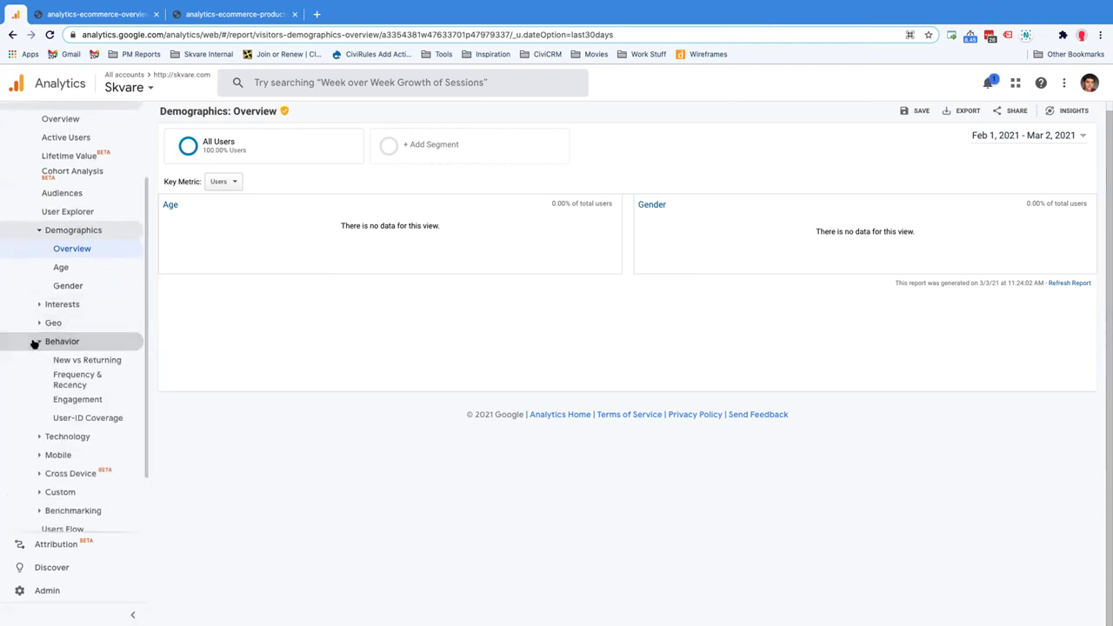
{"action": "left_click", "coordinate": [72, 359]}
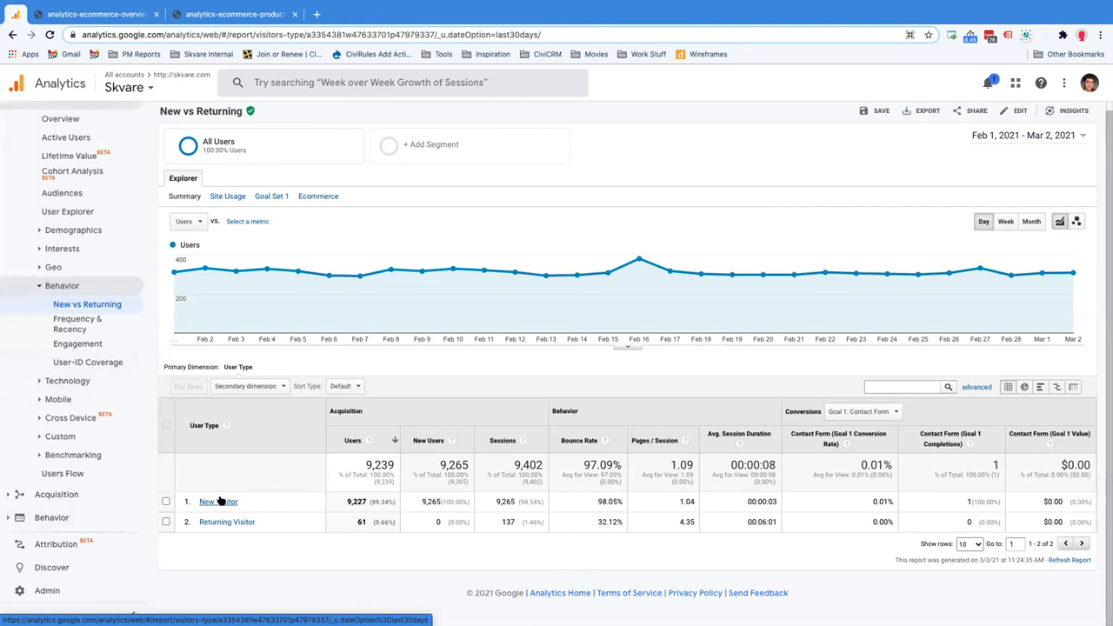
Open the Browser & OS report in the Audience Technology group and review the full browser table
{"action": "left_click", "coordinate": [37, 399]}
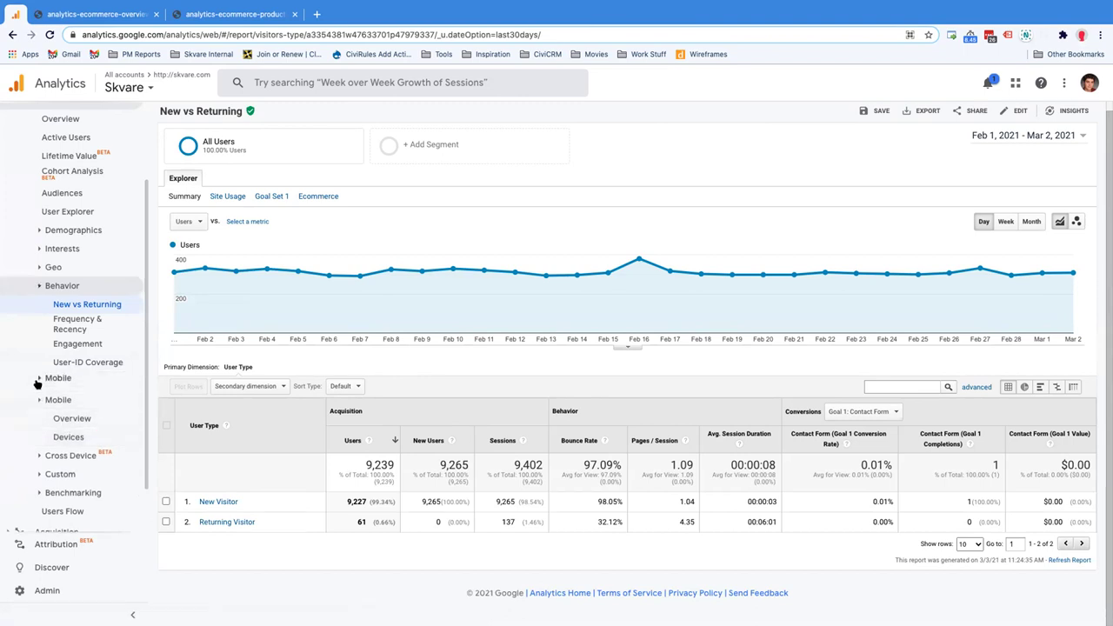
{"action": "left_click", "coordinate": [38, 382]}
{"action": "left_click", "coordinate": [70, 344]}
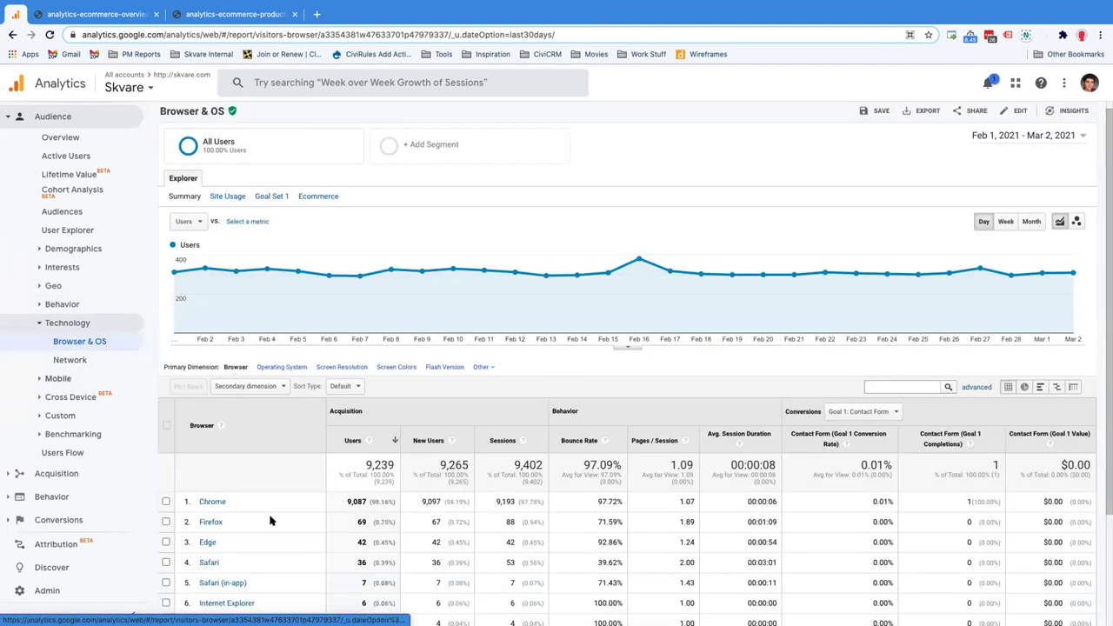
{"action": "scroll", "coordinate": [274, 520], "scroll_direction": "down", "scroll_amount": 2}
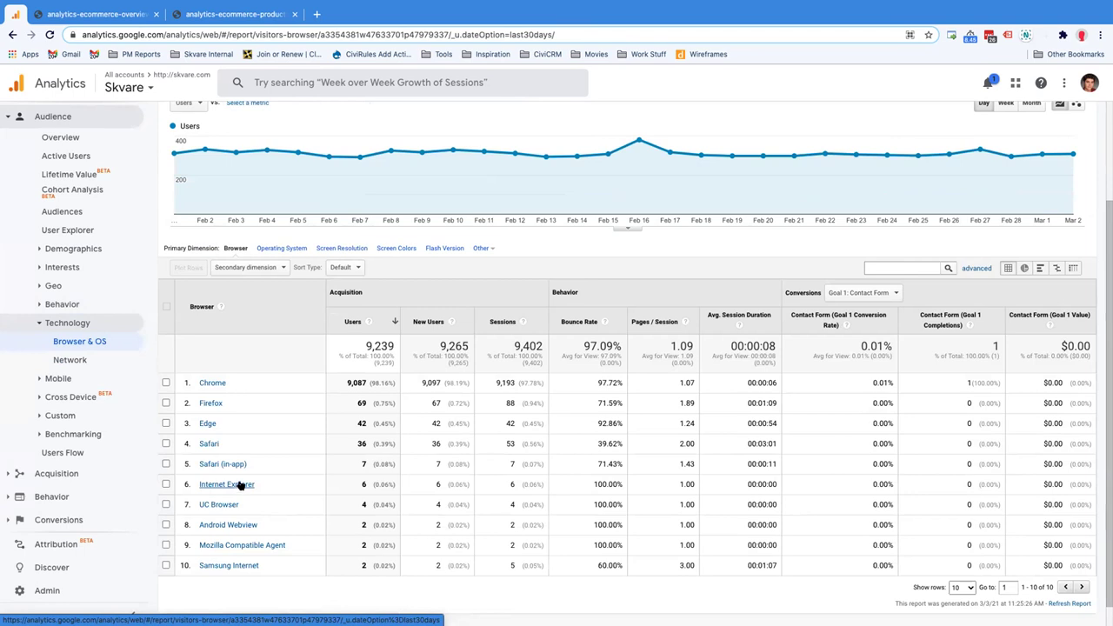
Open the Channels report for All Traffic in the Acquisition section
{"action": "left_click", "coordinate": [35, 398]}
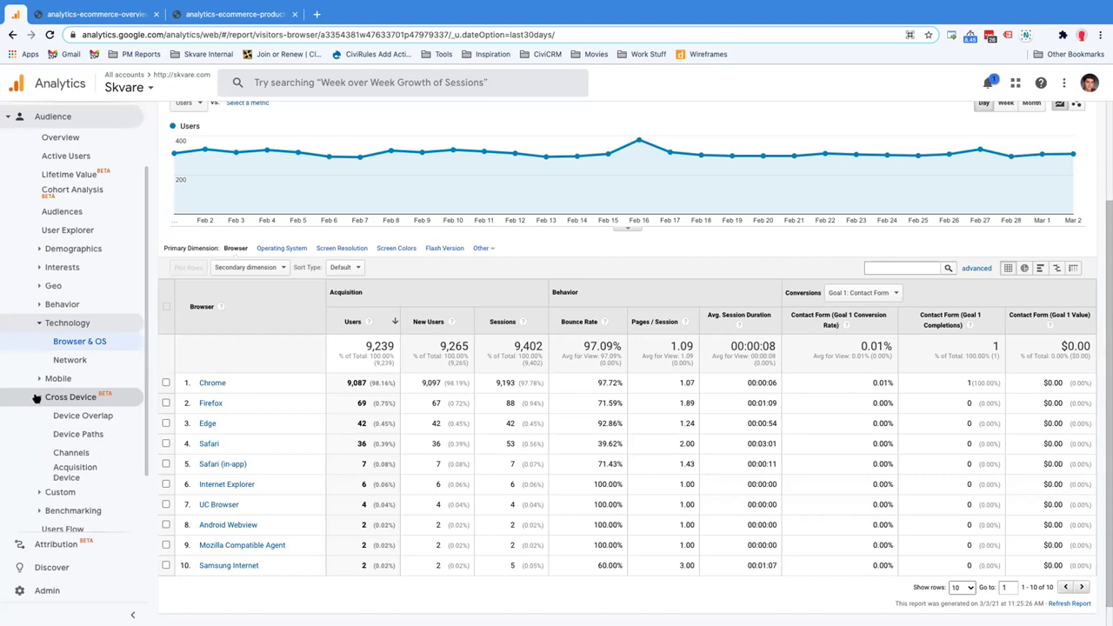
{"action": "left_click", "coordinate": [36, 398]}
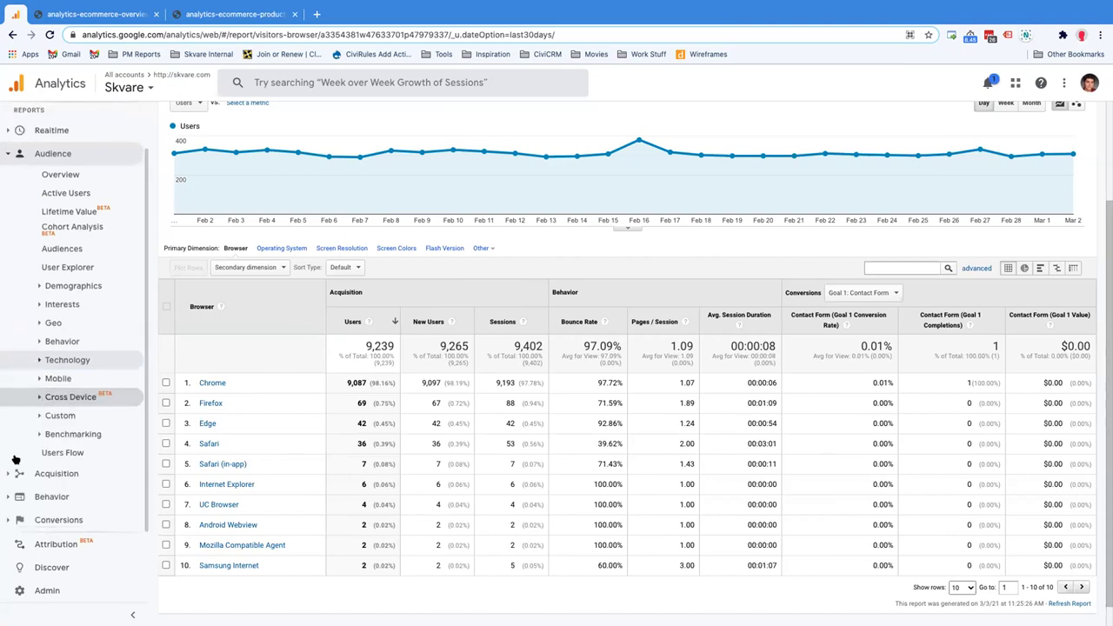
{"action": "left_click", "coordinate": [8, 474]}
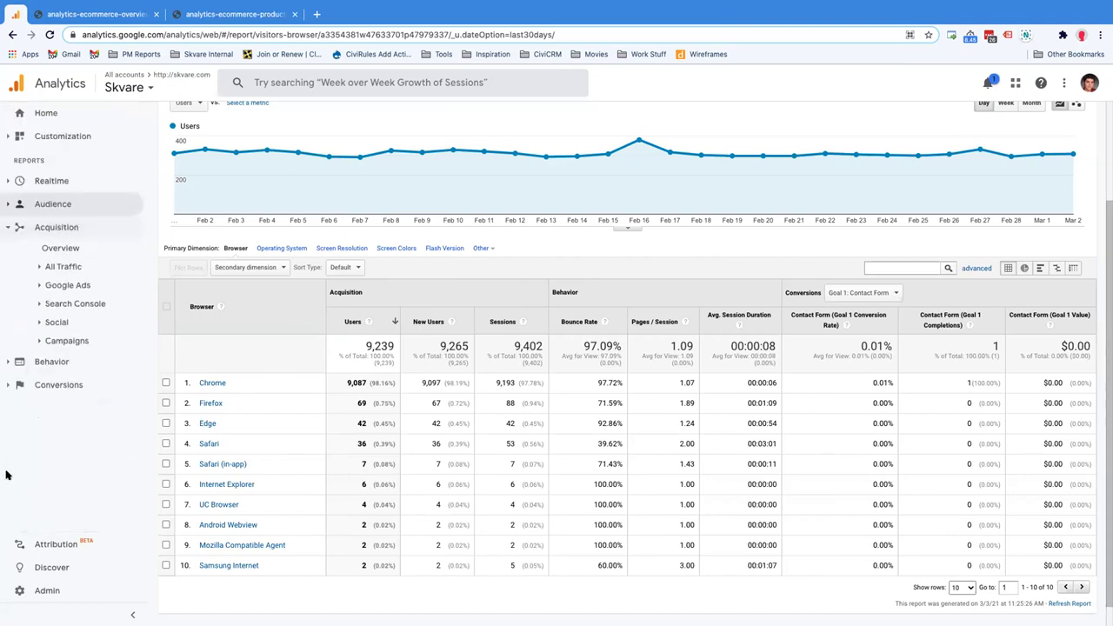
{"action": "left_click", "coordinate": [40, 267]}
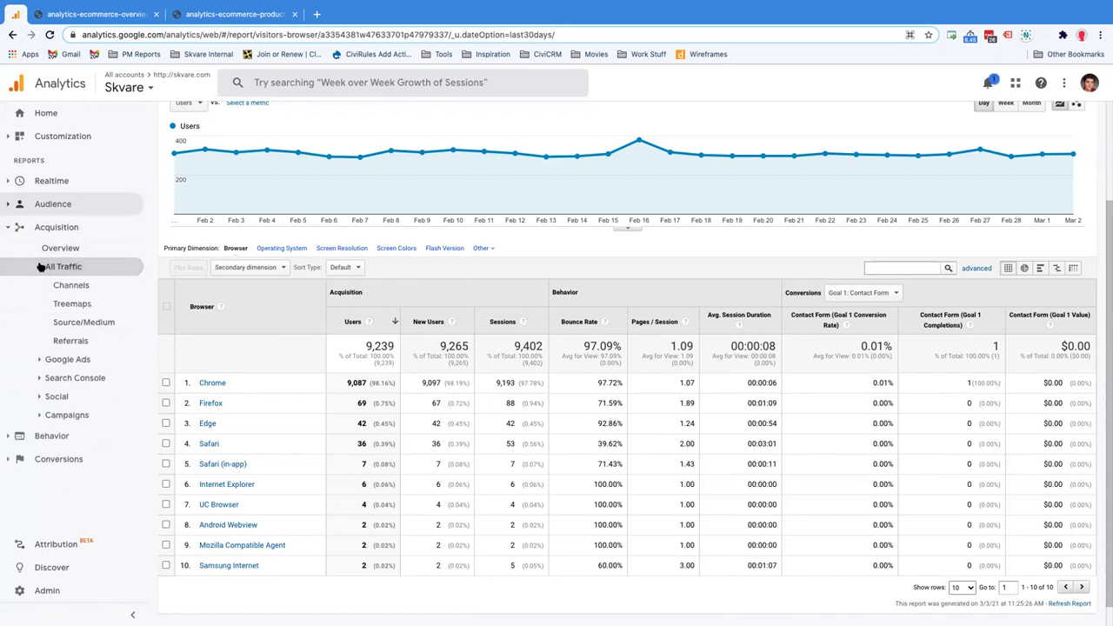
{"action": "left_click", "coordinate": [73, 287]}
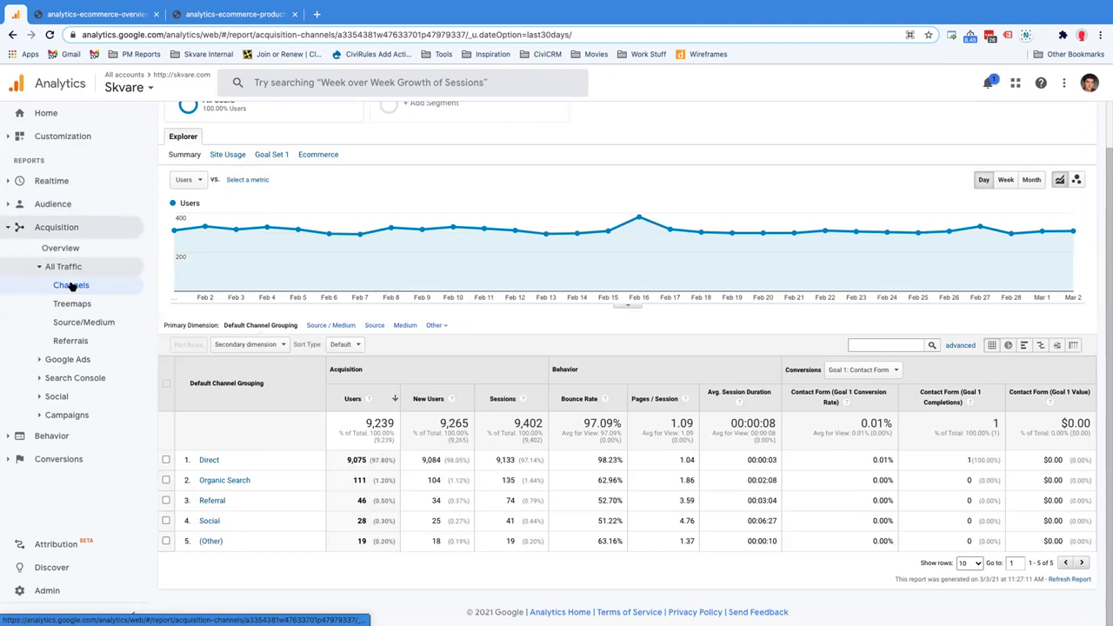
Review the referring sources in the Acquisition Referrals report and list the reports available for Search Console
{"action": "left_click", "coordinate": [60, 342]}
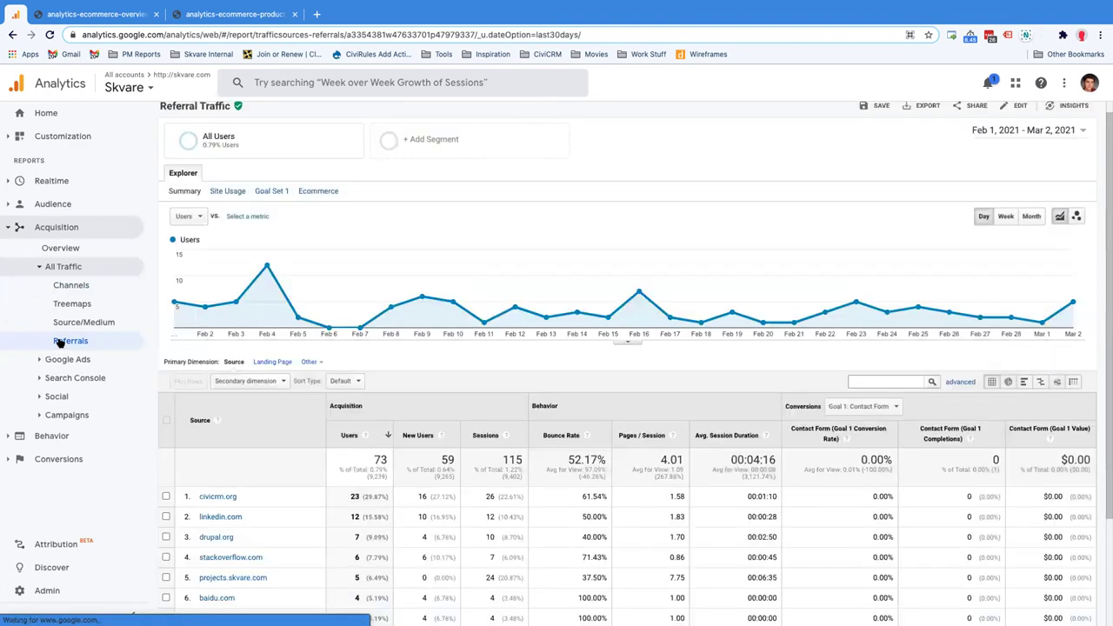
{"action": "scroll", "coordinate": [242, 489], "scroll_direction": "down", "scroll_amount": 2}
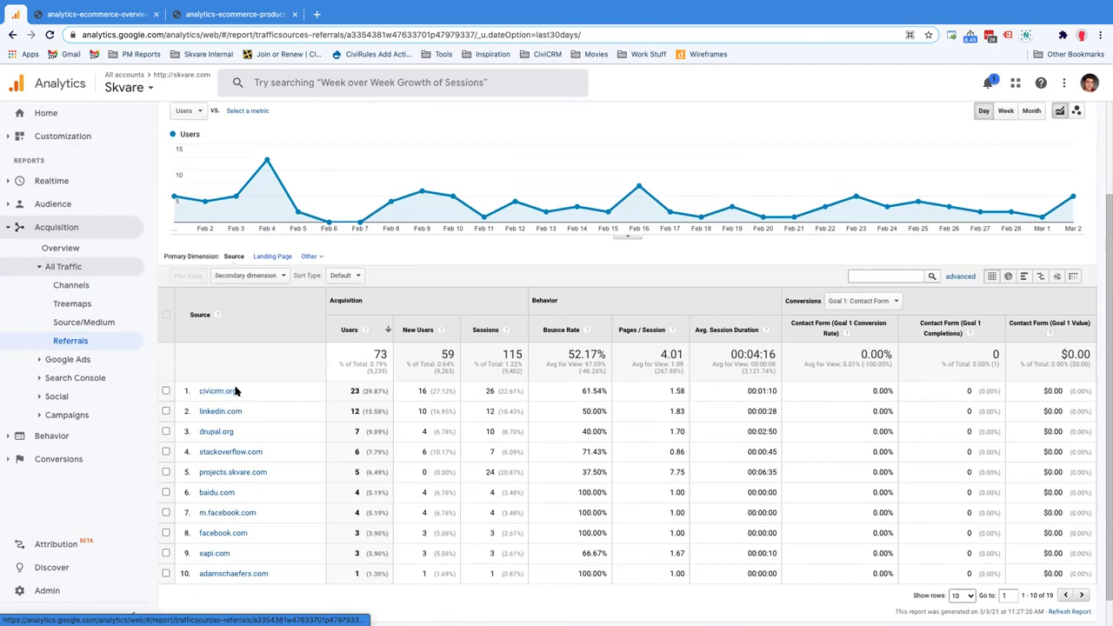
{"action": "scroll", "coordinate": [157, 324], "scroll_direction": "down", "scroll_amount": 1}
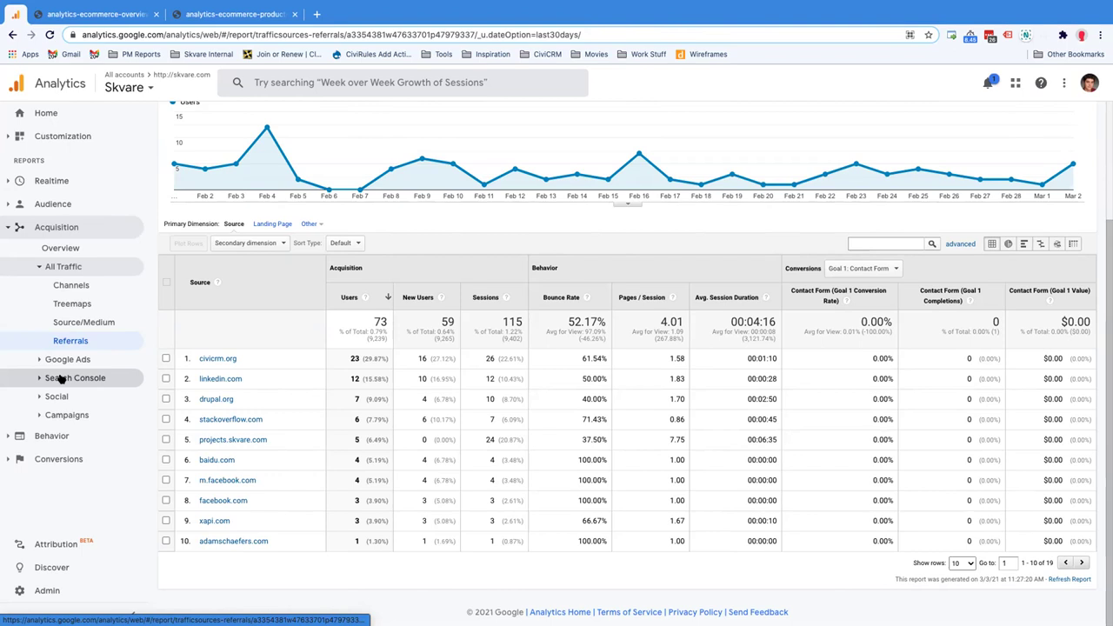
{"action": "left_click", "coordinate": [39, 379]}
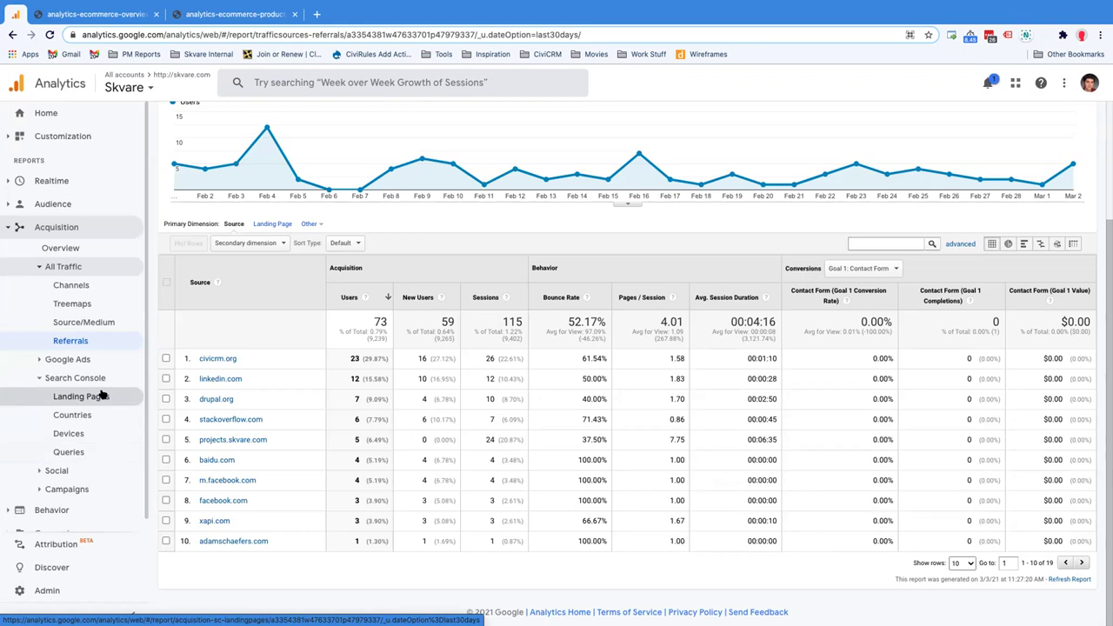
{"action": "scroll", "coordinate": [104, 396], "scroll_direction": "down", "scroll_amount": 1}
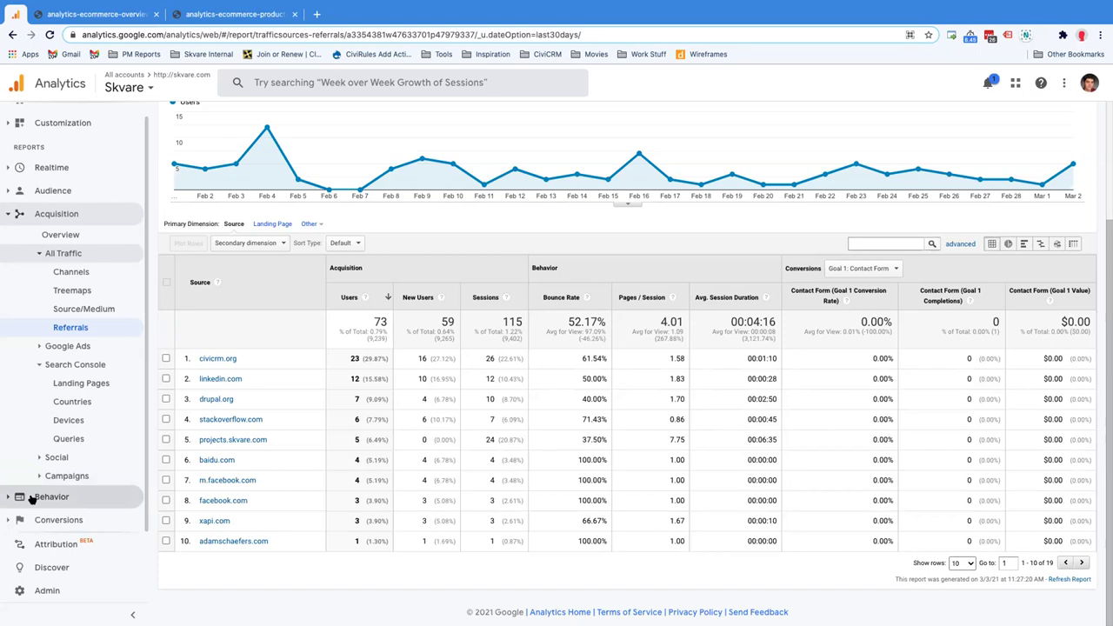
Open the All Pages report for Site Content in the main Behavior section
{"action": "left_click", "coordinate": [32, 497]}
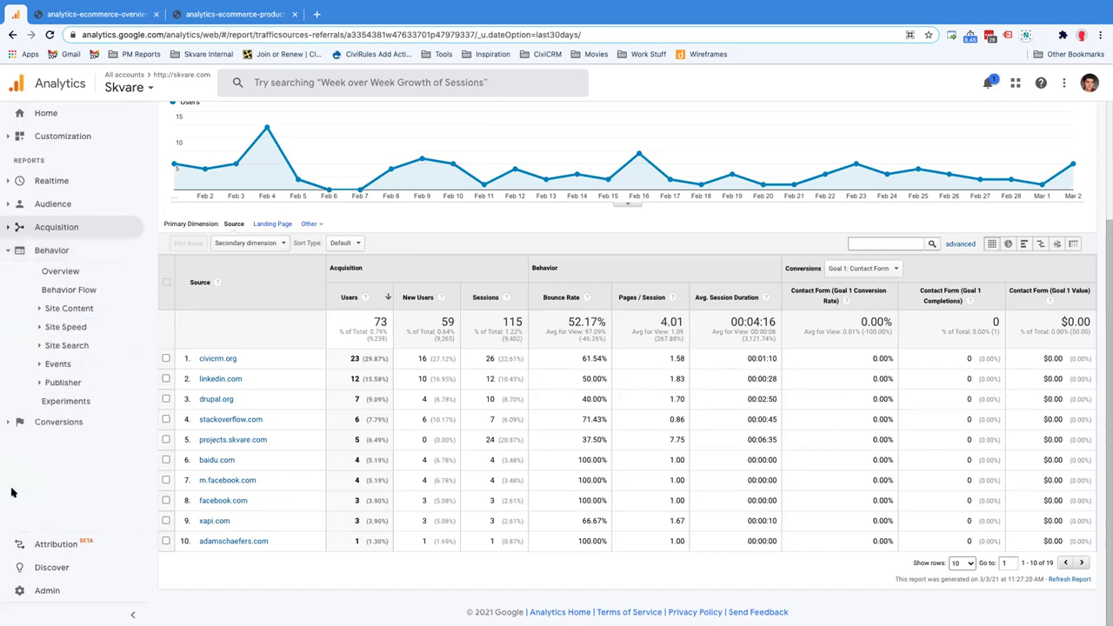
{"action": "left_click", "coordinate": [37, 310]}
{"action": "left_click", "coordinate": [67, 328]}
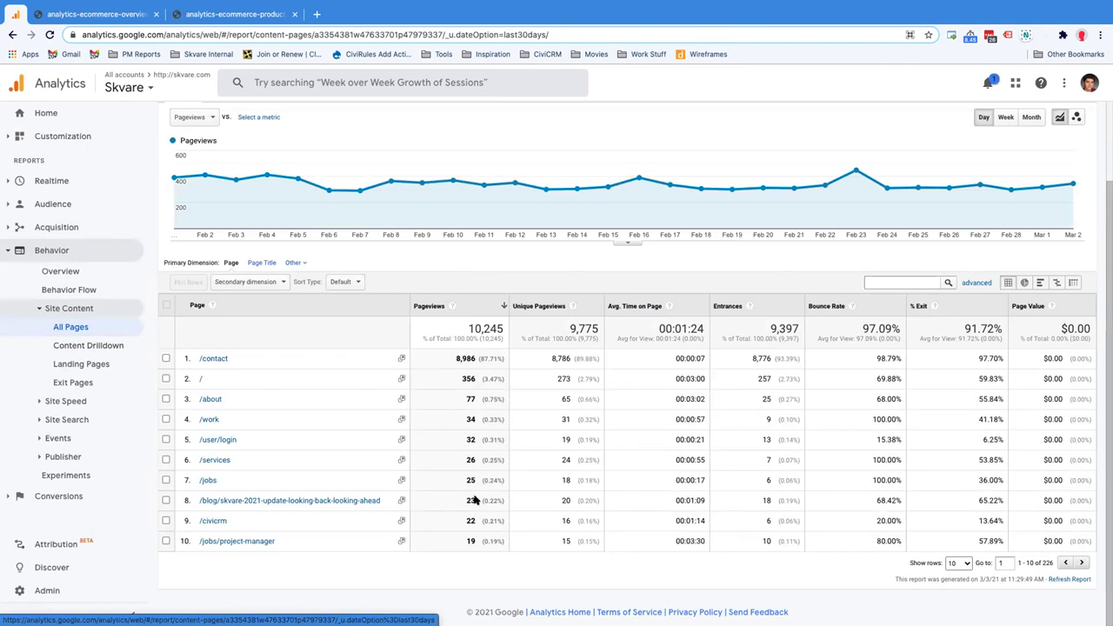
Filter the pages table to paths containing "blog"
{"action": "left_click", "coordinate": [967, 566]}
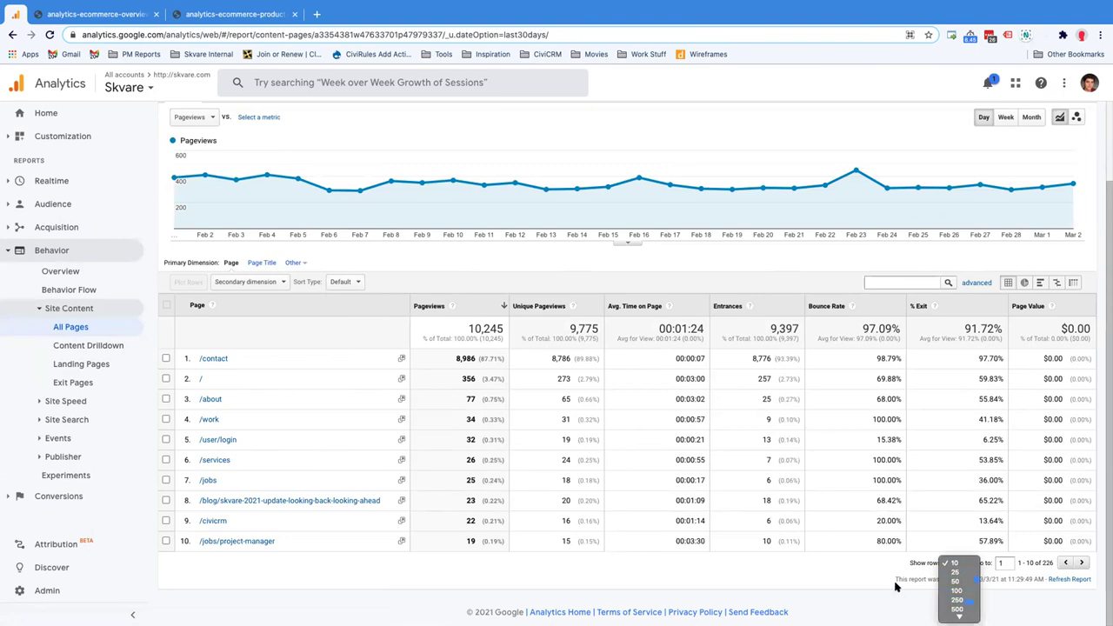
{"action": "left_click", "coordinate": [842, 279]}
{"action": "left_click", "coordinate": [904, 280]}
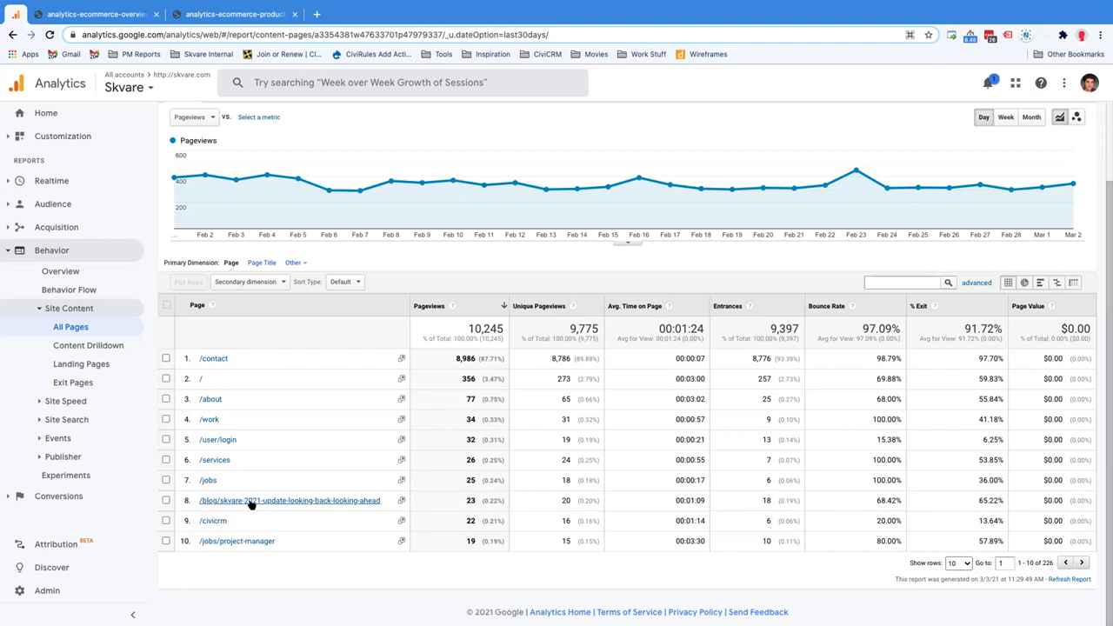
{"action": "left_click", "coordinate": [878, 280]}
{"action": "type", "text": "blog"}
{"action": "key", "text": "Return"}
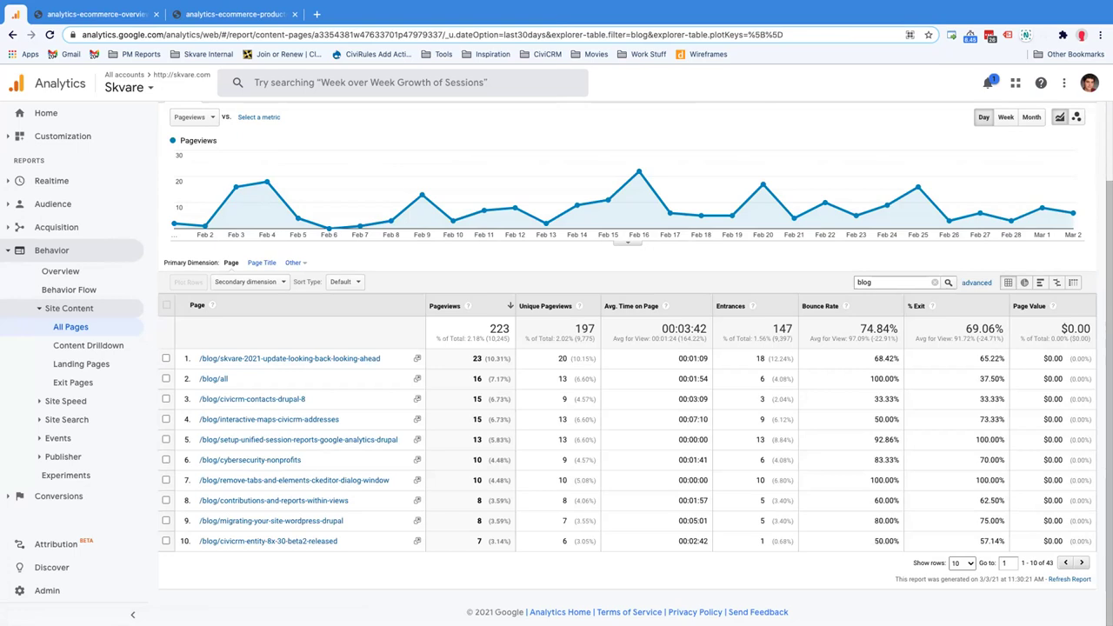
Check the export formats for the blog-filtered Pages report, and start an email share of it with the frequency set to Weekly
{"action": "scroll", "coordinate": [820, 265], "scroll_direction": "up", "scroll_amount": 2}
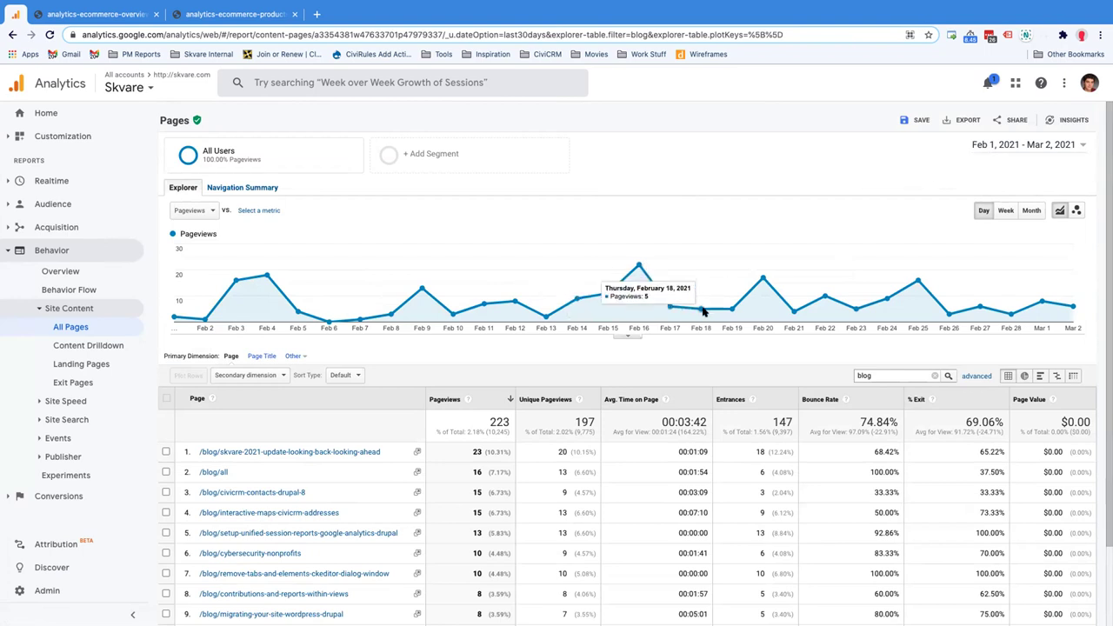
{"action": "left_click", "coordinate": [958, 121]}
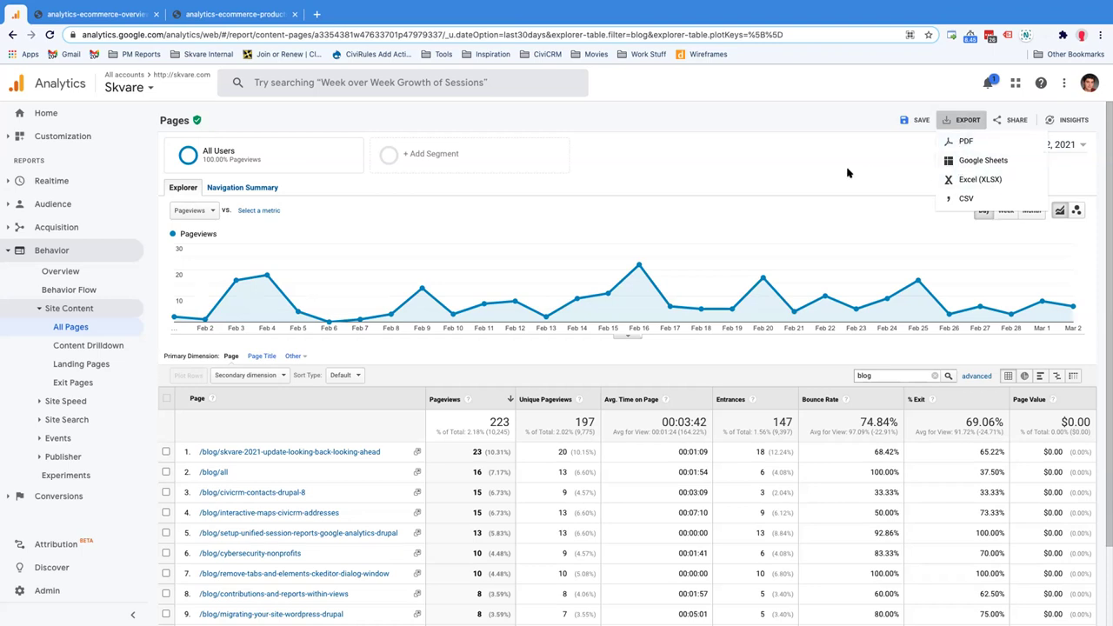
{"action": "left_click", "coordinate": [1008, 121]}
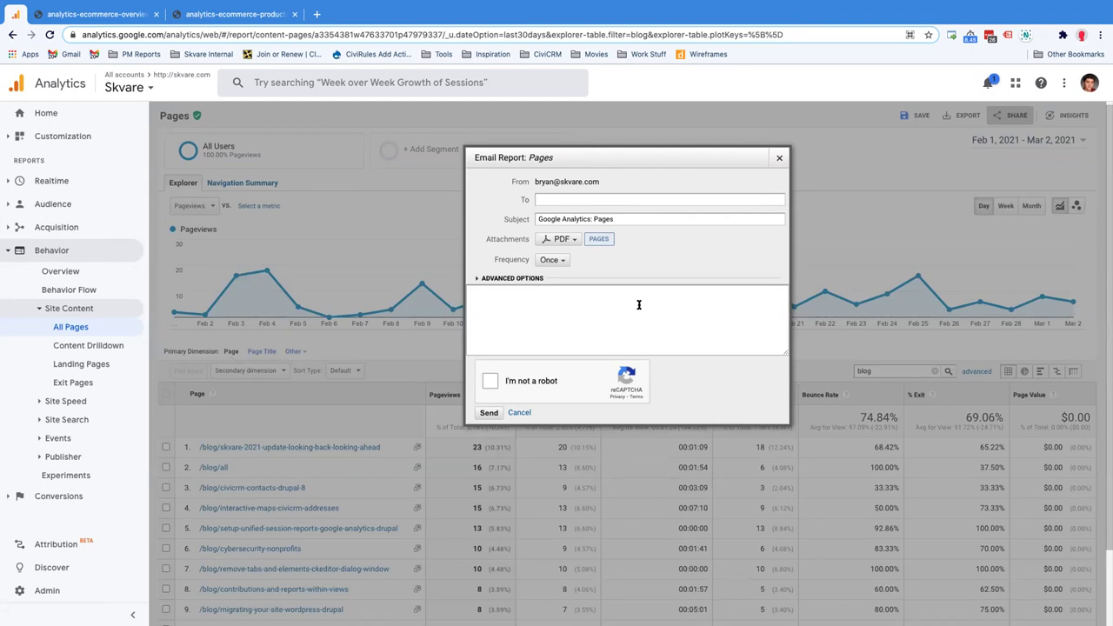
{"action": "left_click", "coordinate": [549, 260]}
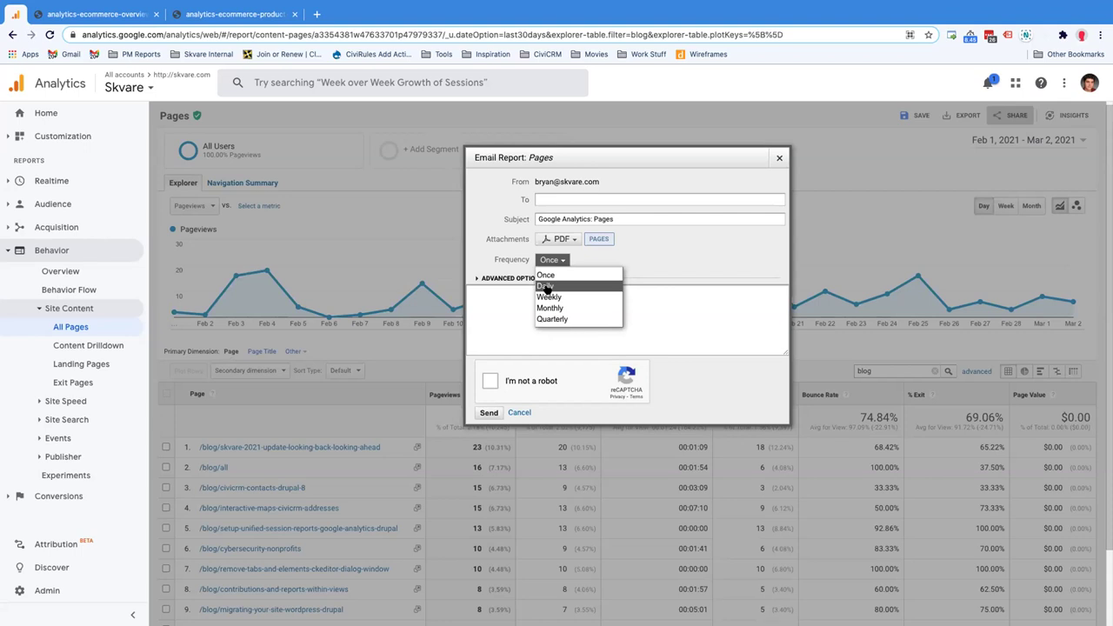
{"action": "left_click", "coordinate": [546, 296]}
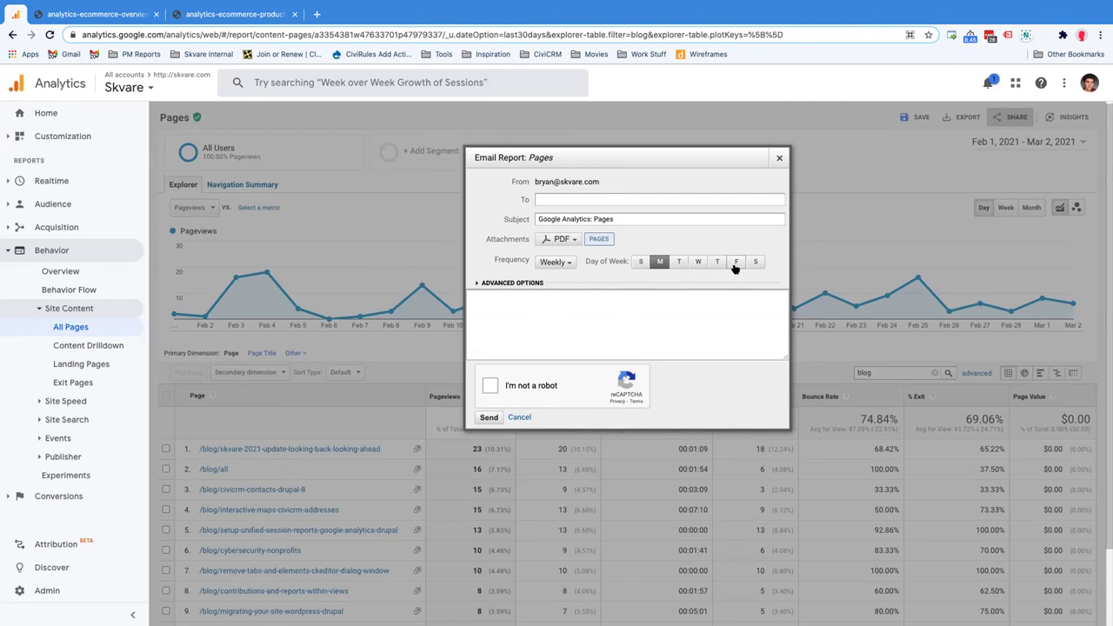
Close the email share without sending, and add Page Title from the Behavior dimensions as secondary dimension to the blog-filtered pages table
{"action": "left_click", "coordinate": [781, 158]}
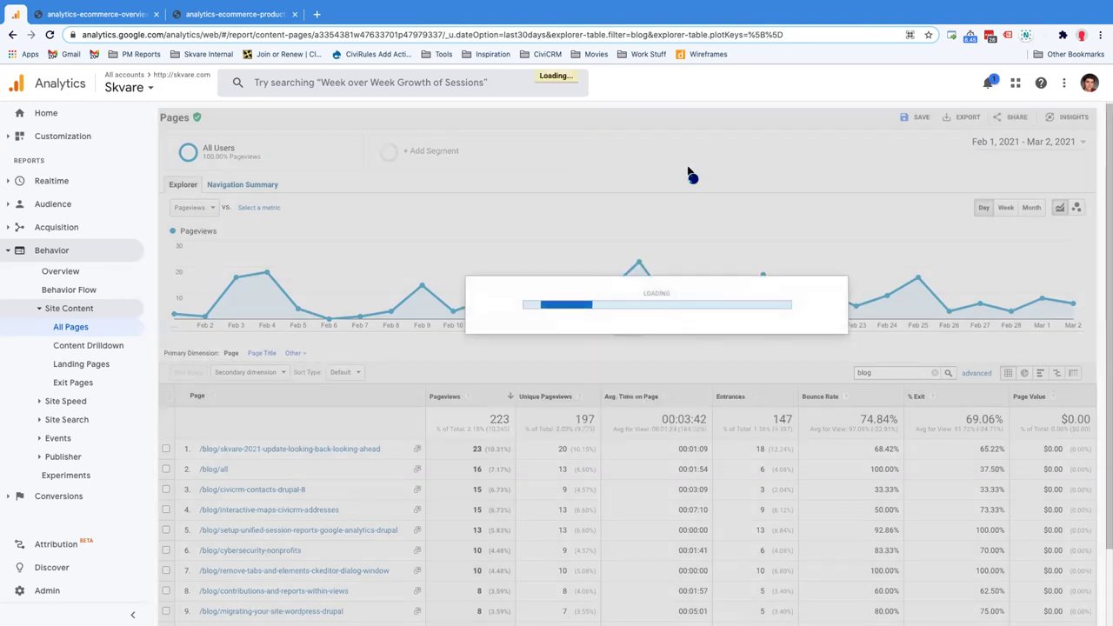
{"action": "scroll", "coordinate": [687, 171], "scroll_direction": "down", "scroll_amount": 2}
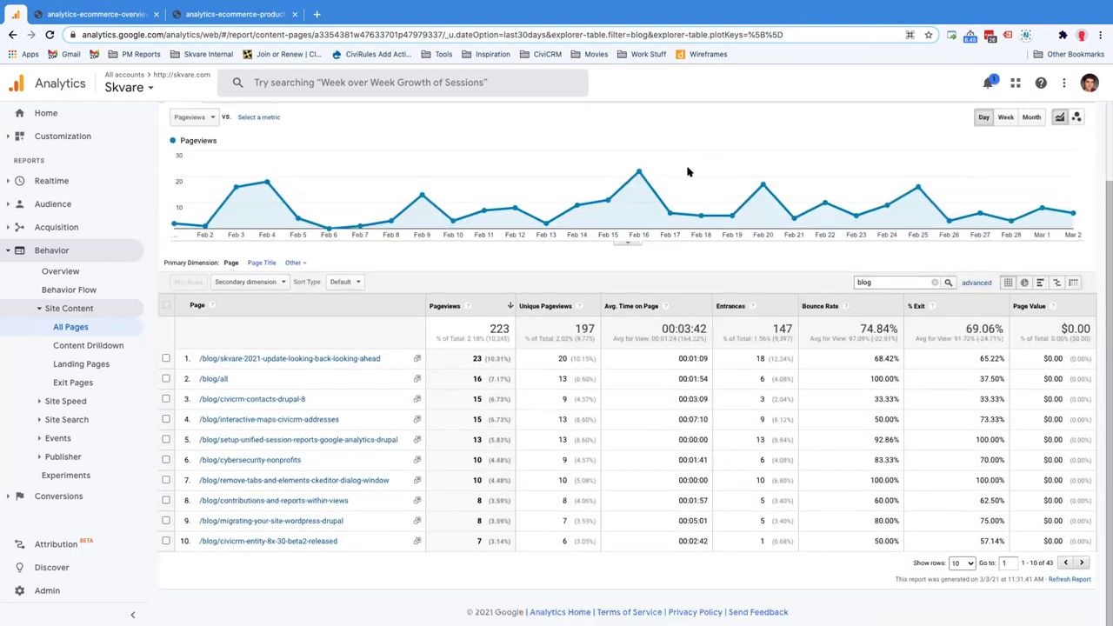
{"action": "left_click", "coordinate": [274, 283]}
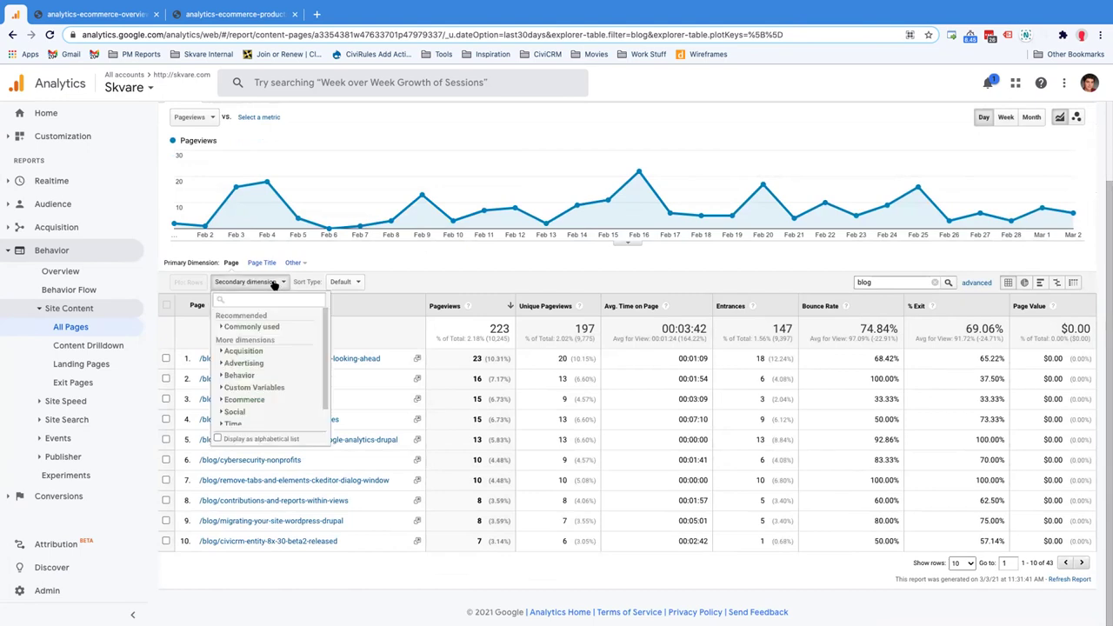
{"action": "scroll", "coordinate": [268, 332], "scroll_direction": "down", "scroll_amount": 1}
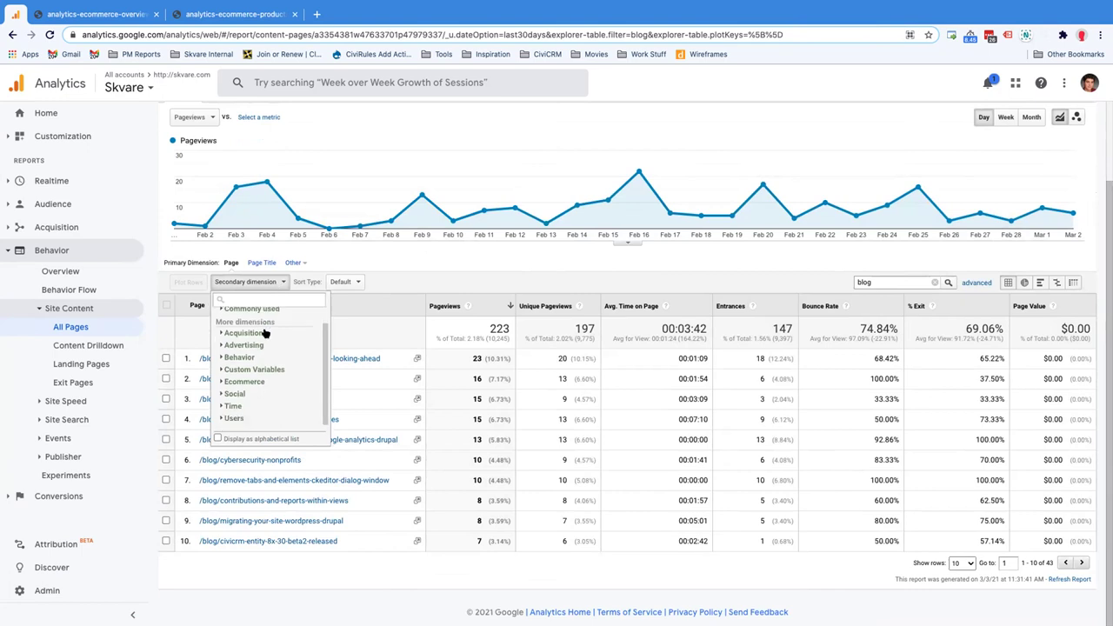
{"action": "left_click", "coordinate": [241, 358]}
{"action": "scroll", "coordinate": [246, 319], "scroll_direction": "down", "scroll_amount": 2}
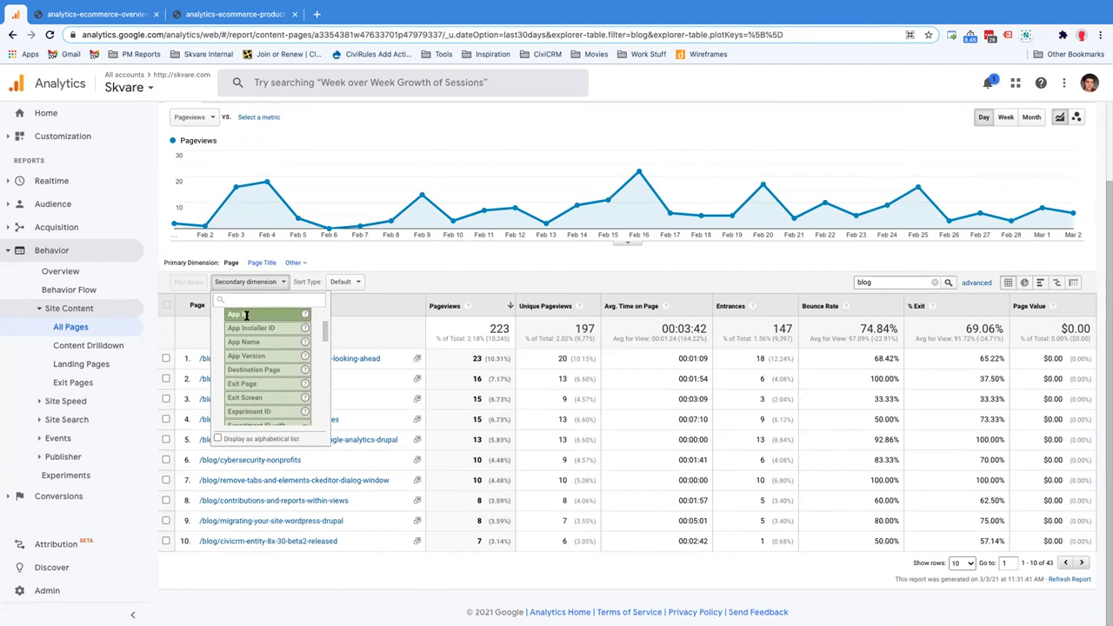
{"action": "scroll", "coordinate": [246, 319], "scroll_direction": "down", "scroll_amount": 5}
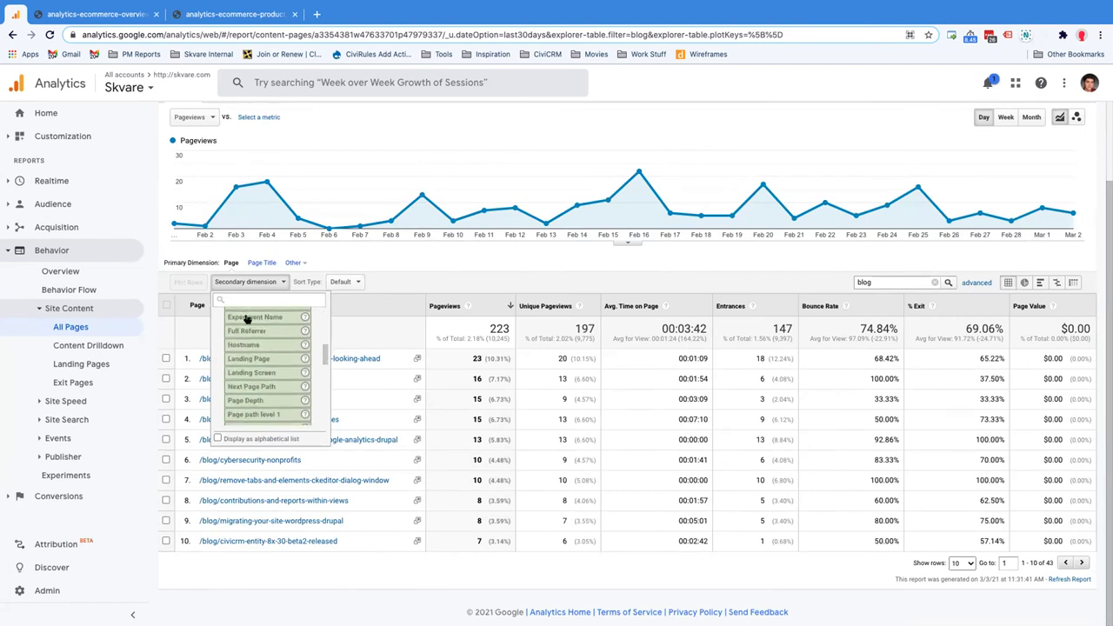
{"action": "scroll", "coordinate": [246, 320], "scroll_direction": "down", "scroll_amount": 5}
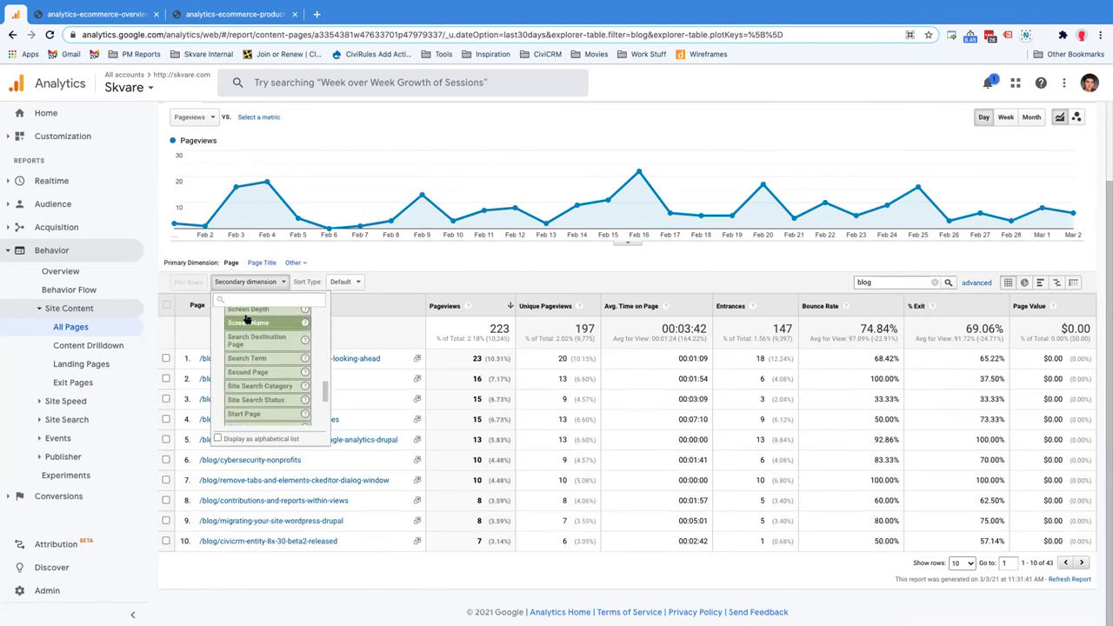
{"action": "scroll", "coordinate": [246, 319], "scroll_direction": "up", "scroll_amount": 2}
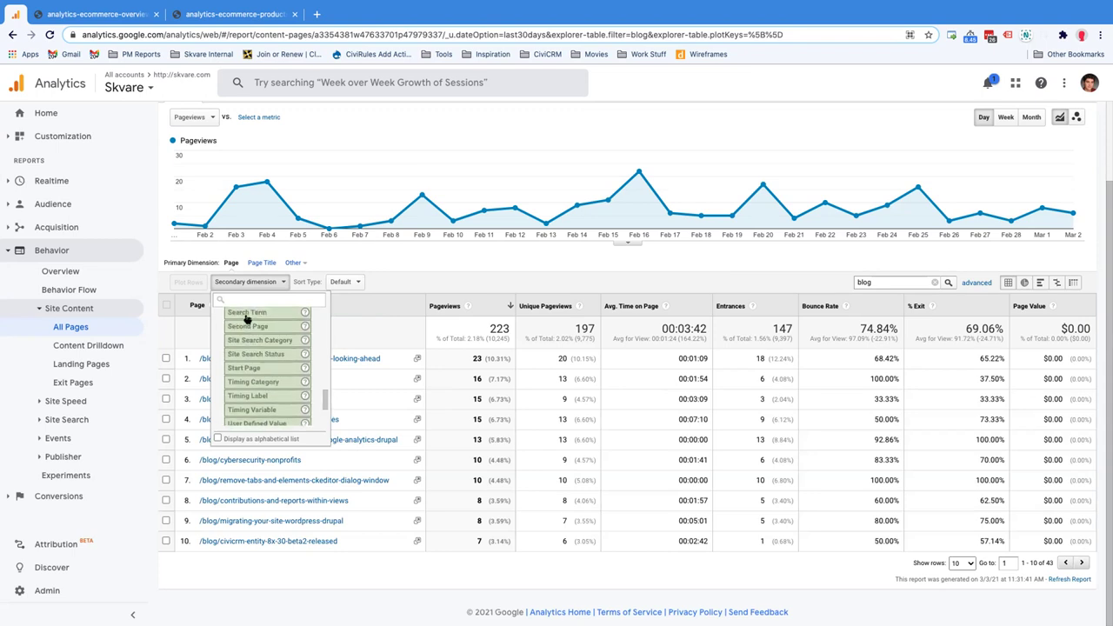
{"action": "scroll", "coordinate": [246, 319], "scroll_direction": "up", "scroll_amount": 2}
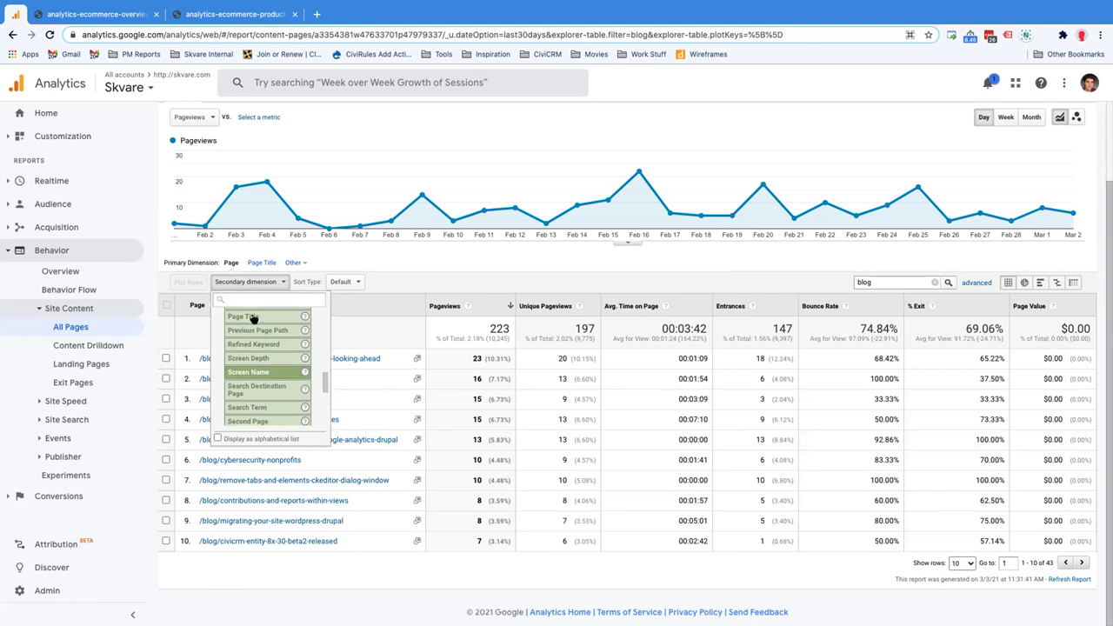
{"action": "left_click", "coordinate": [256, 317]}
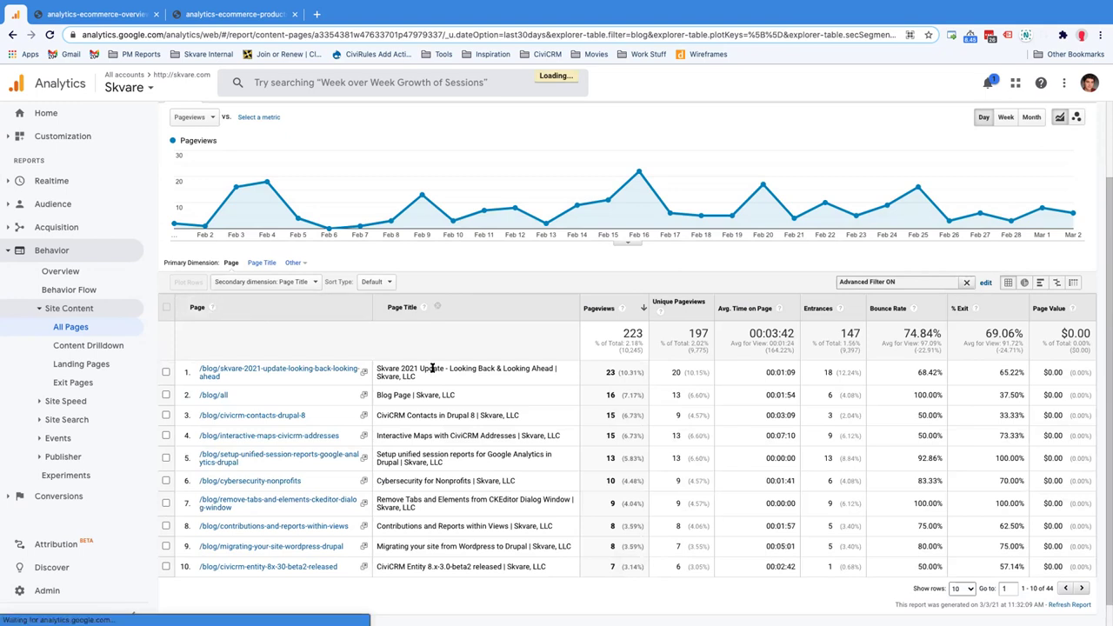
{"action": "triple_click", "coordinate": [398, 369]}
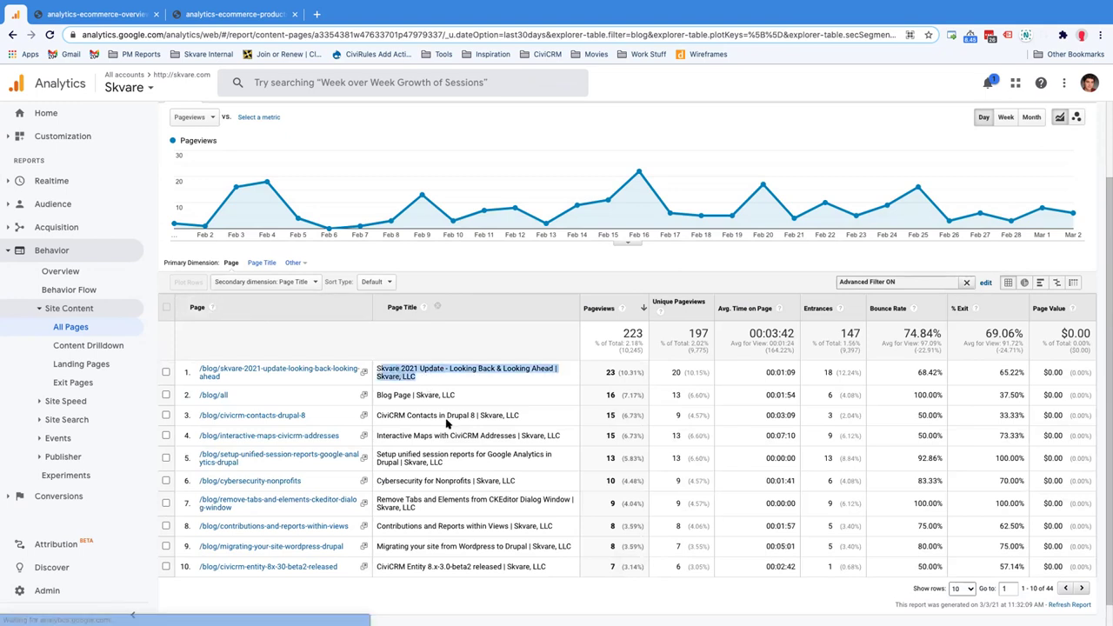
{"action": "left_click", "coordinate": [369, 416]}
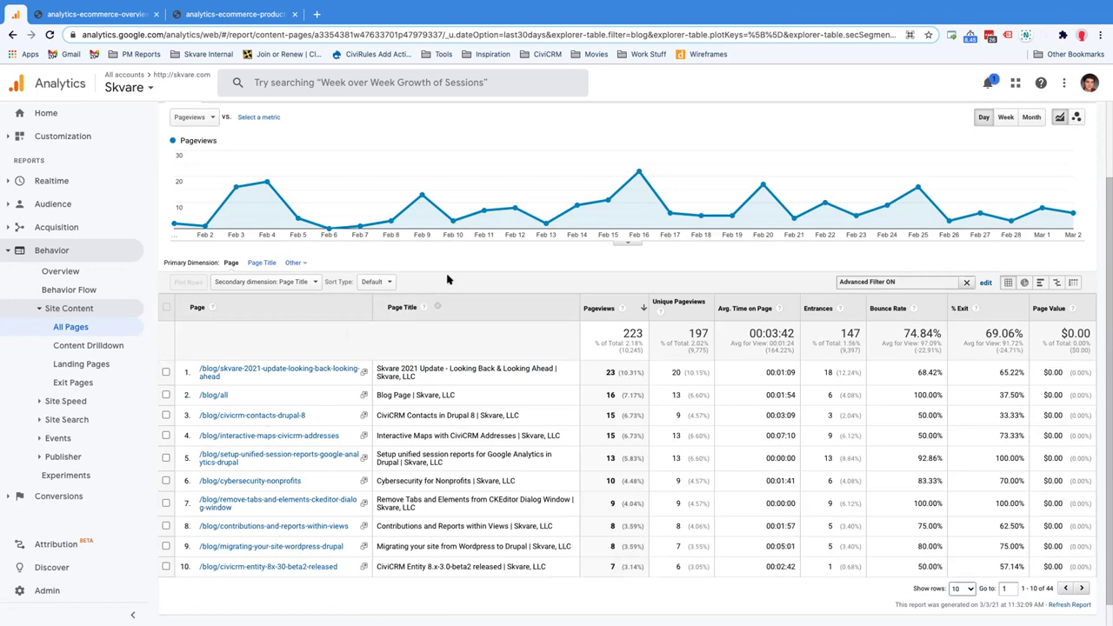
Check which Acquisition dimensions can serve as the secondary dimension, leaving Page Title selected
{"action": "left_click", "coordinate": [289, 283]}
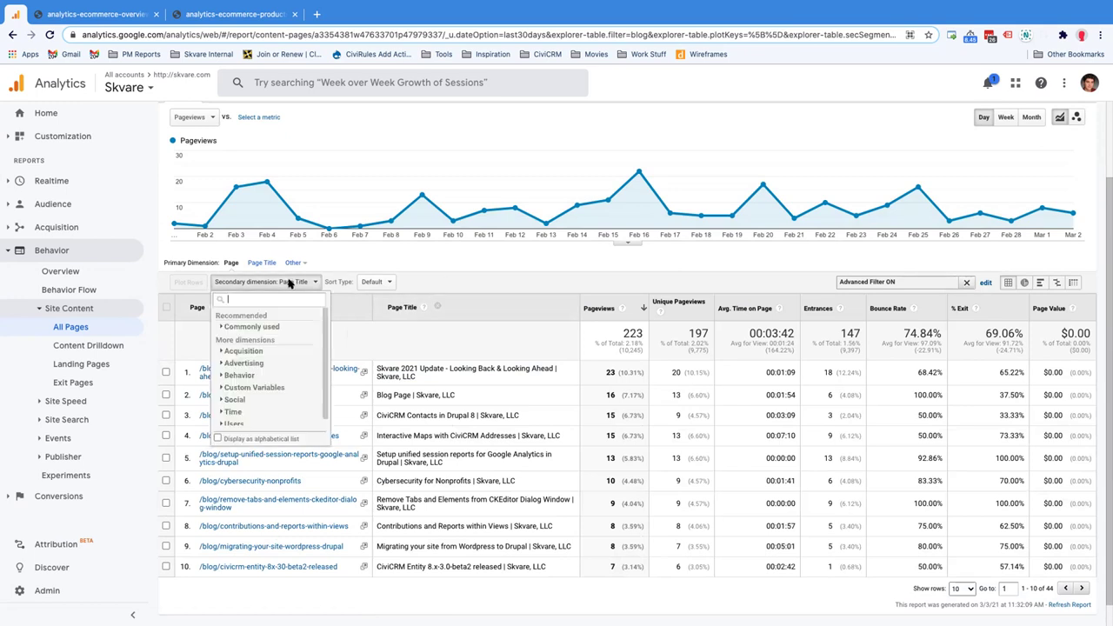
{"action": "left_click", "coordinate": [240, 352]}
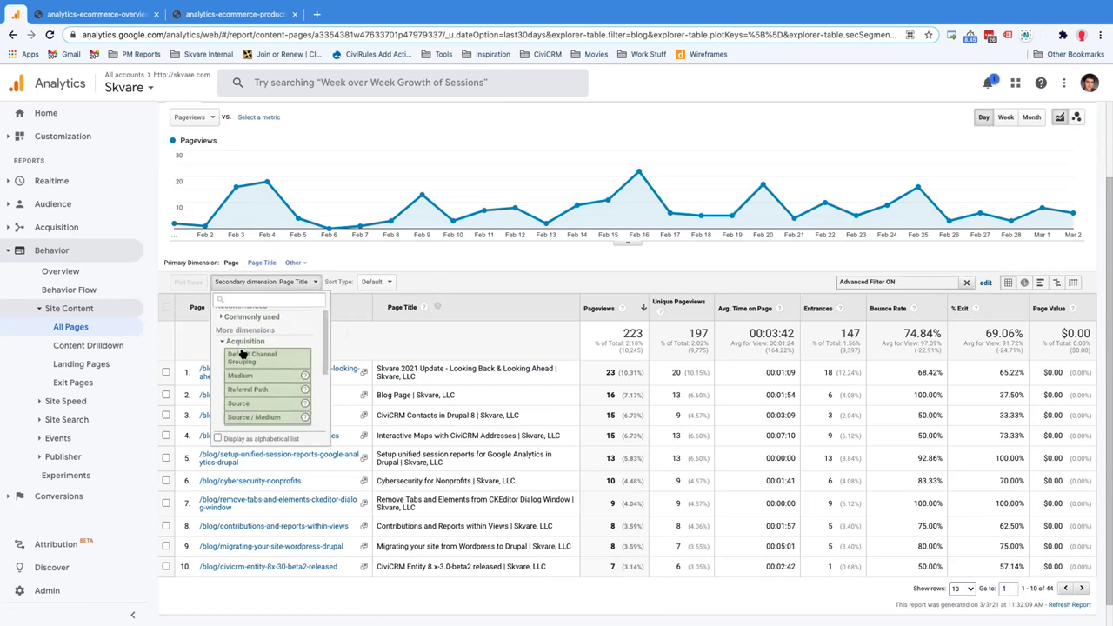
{"action": "scroll", "coordinate": [242, 354], "scroll_direction": "down", "scroll_amount": 2}
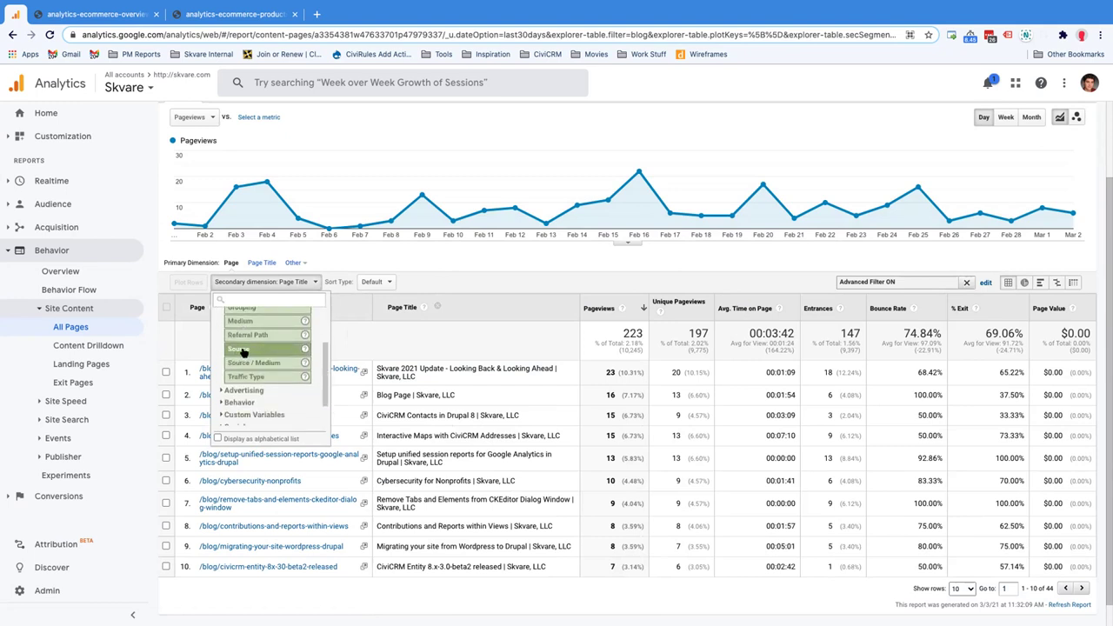
{"action": "scroll", "coordinate": [231, 383], "scroll_direction": "down", "scroll_amount": 1}
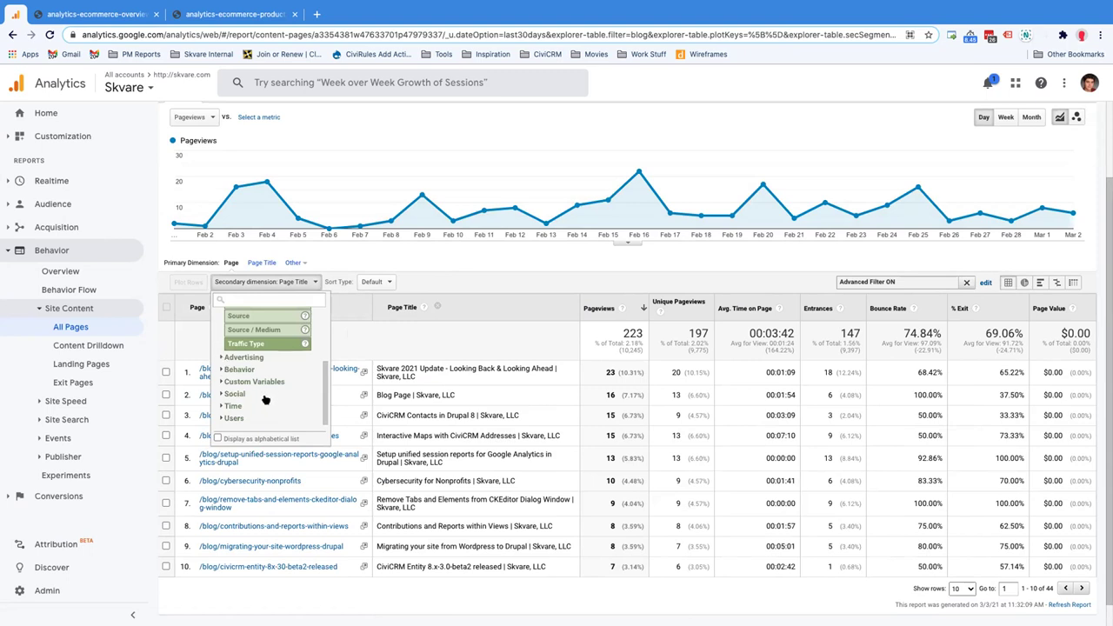
{"action": "left_click", "coordinate": [488, 273]}
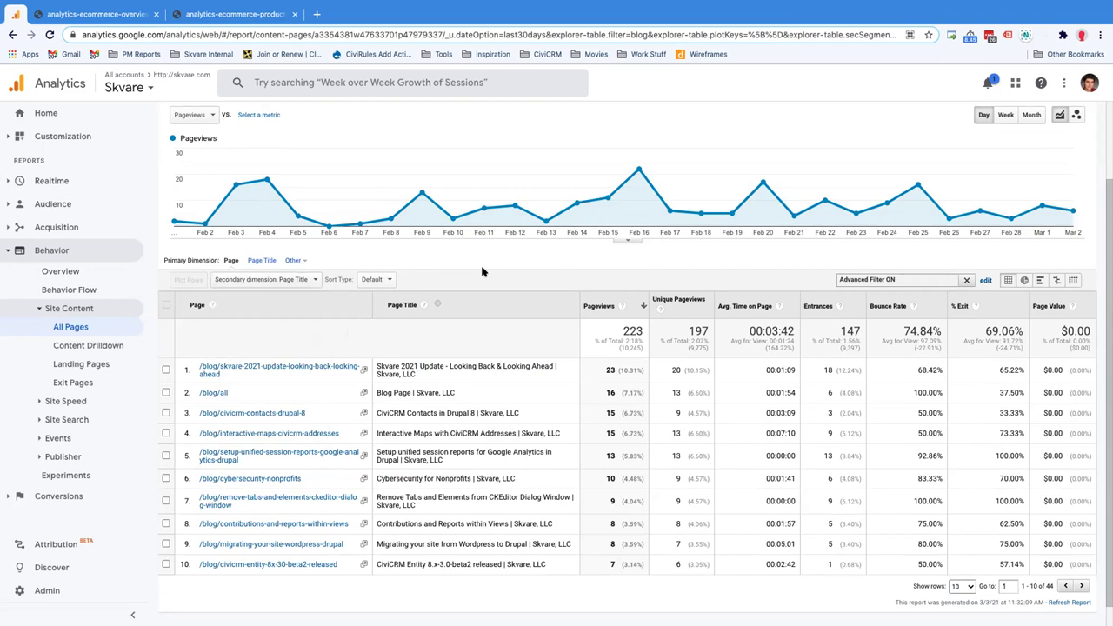
Drill into the /blog/skvare-2021-update-looking-back-looking-ahead page's data, and open the Site Speed Overview report
{"action": "left_click", "coordinate": [247, 367]}
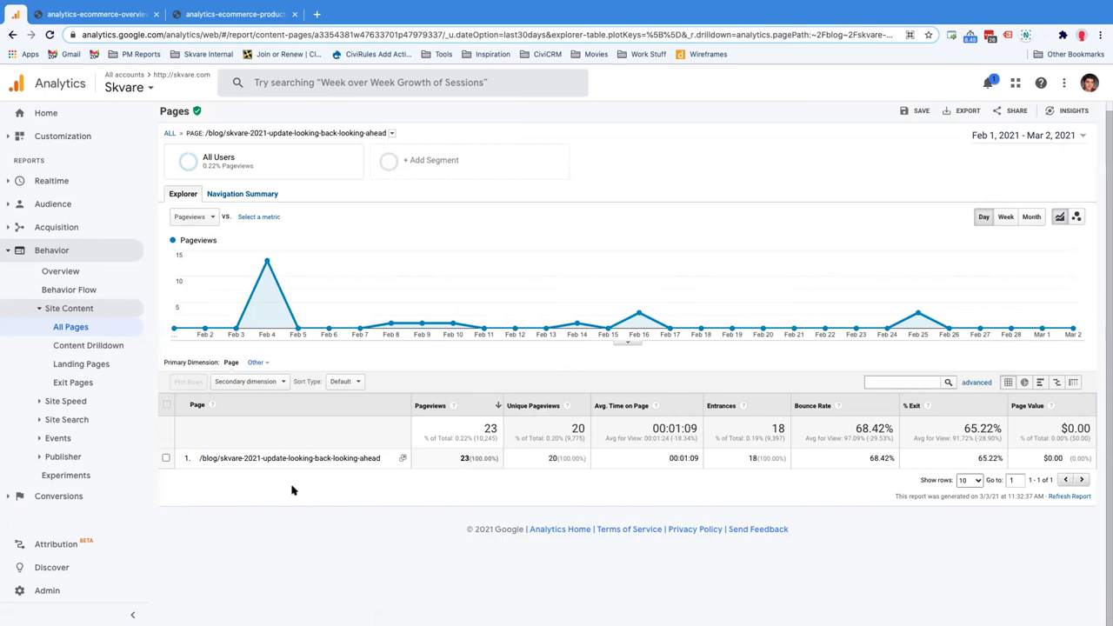
{"action": "left_click", "coordinate": [66, 402]}
{"action": "left_click", "coordinate": [76, 419]}
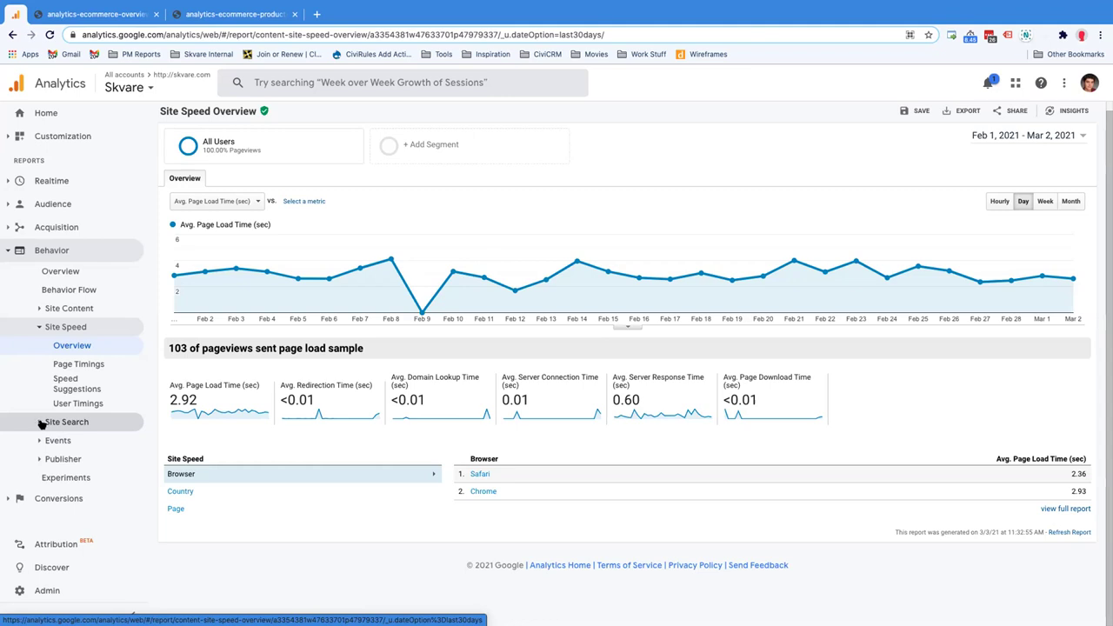
Collapse the Behavior section and list the Ecommerce reports available under Conversions
{"action": "left_click", "coordinate": [41, 499]}
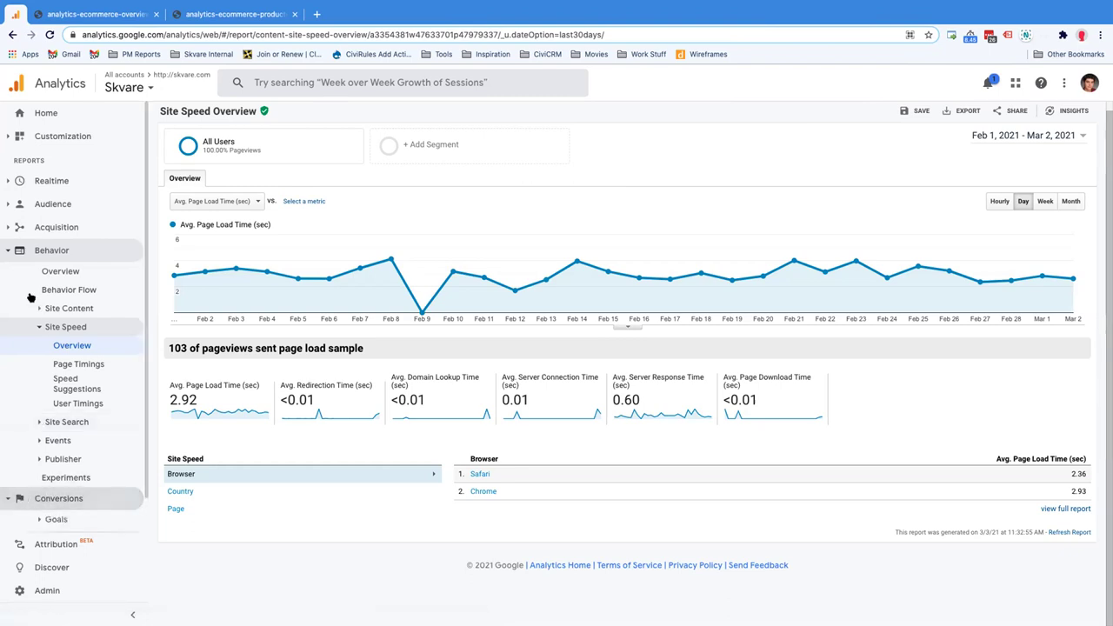
{"action": "left_click", "coordinate": [7, 252]}
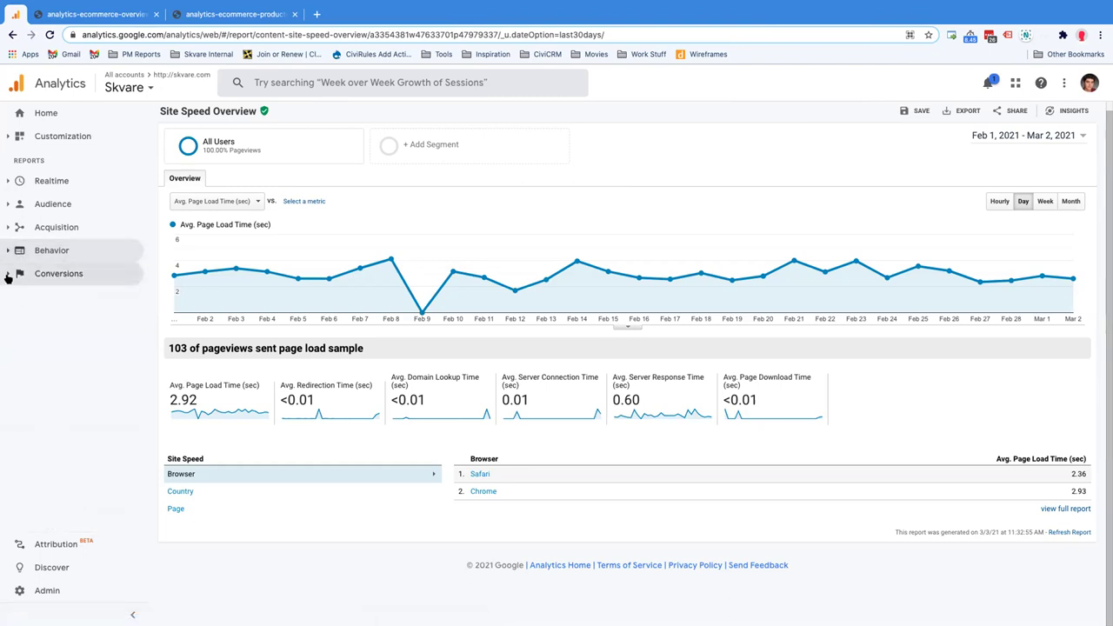
{"action": "left_click", "coordinate": [7, 275]}
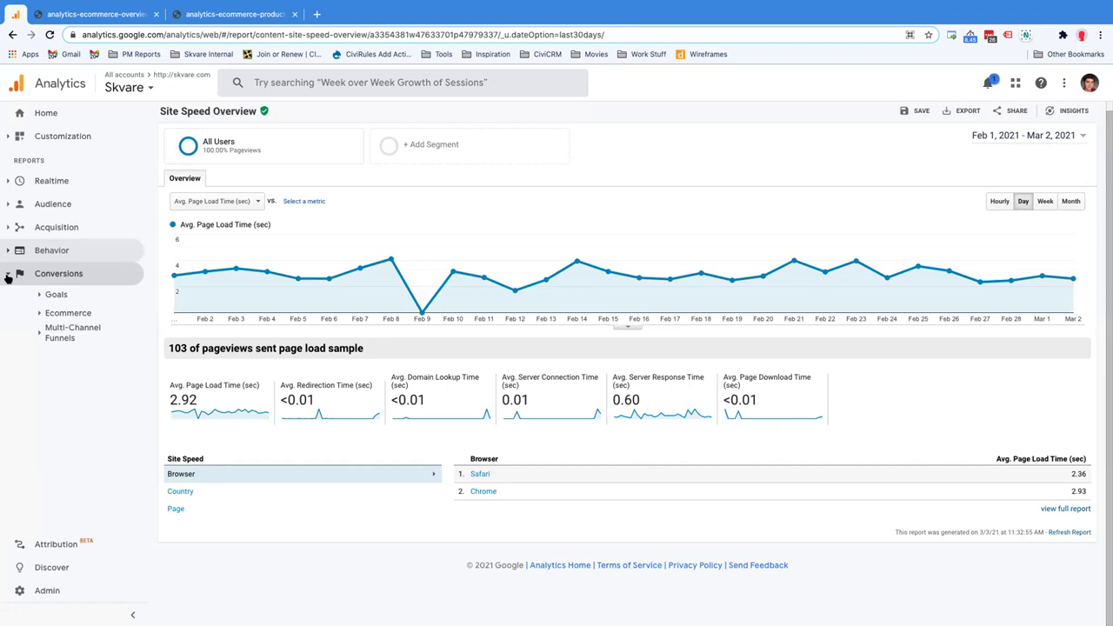
{"action": "left_click", "coordinate": [43, 318]}
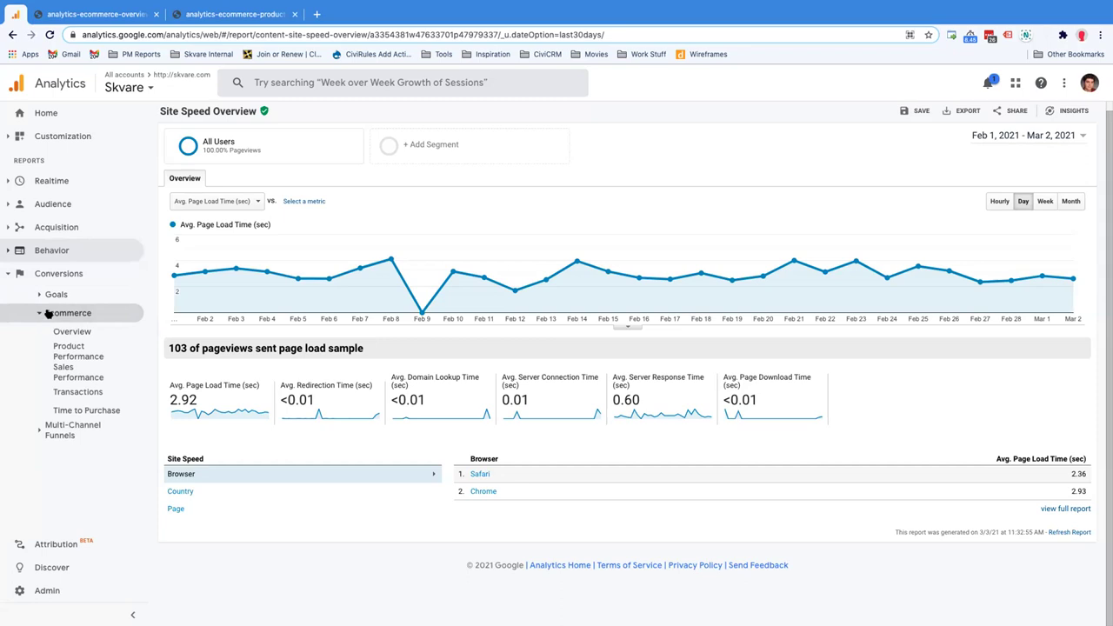
Review the sample Ecommerce Overview and Product Performance screenshots in the other browser tabs, and return to the live Analytics report
{"action": "left_click", "coordinate": [84, 15]}
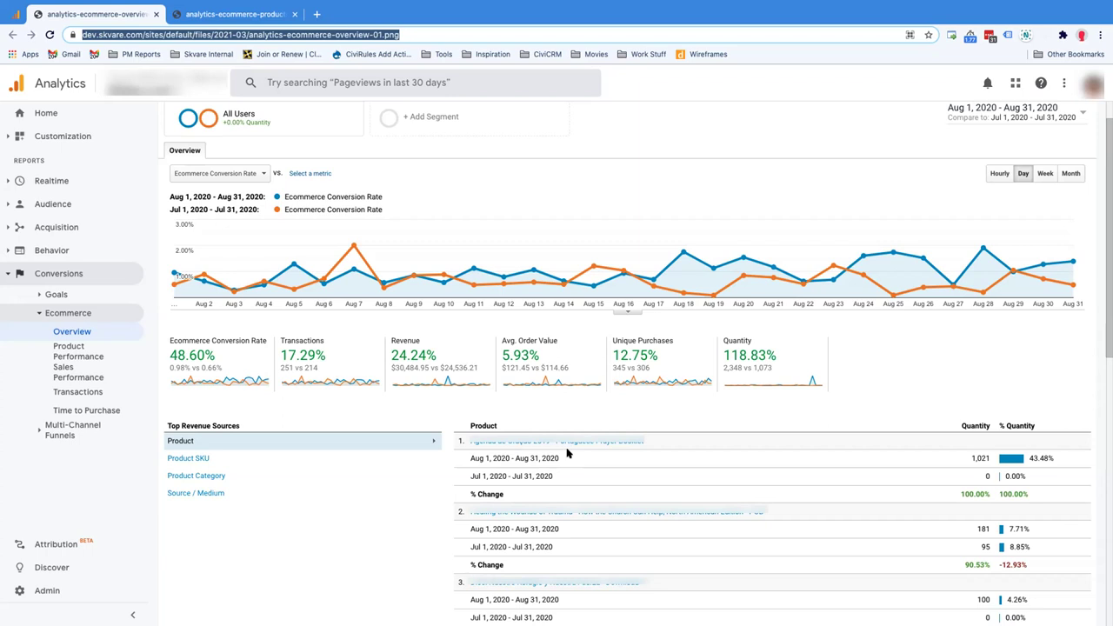
{"action": "left_click", "coordinate": [236, 10]}
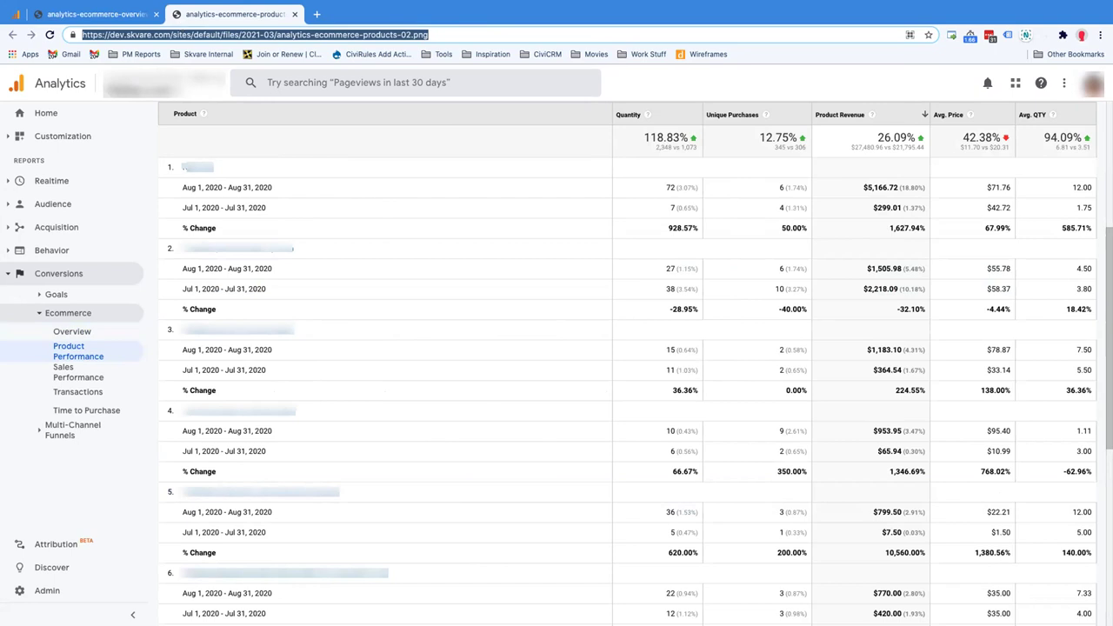
{"action": "left_click", "coordinate": [18, 16]}
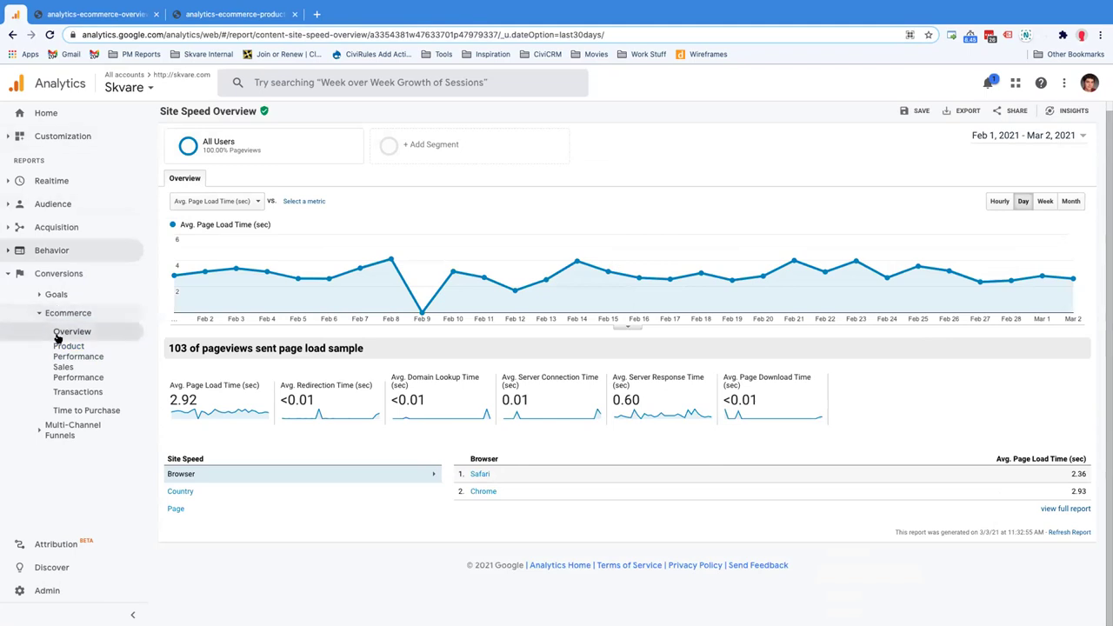
Open the view's Goals in the admin settings and review the Contact Form goal's type options, cancelling the description edit
{"action": "left_click", "coordinate": [47, 590]}
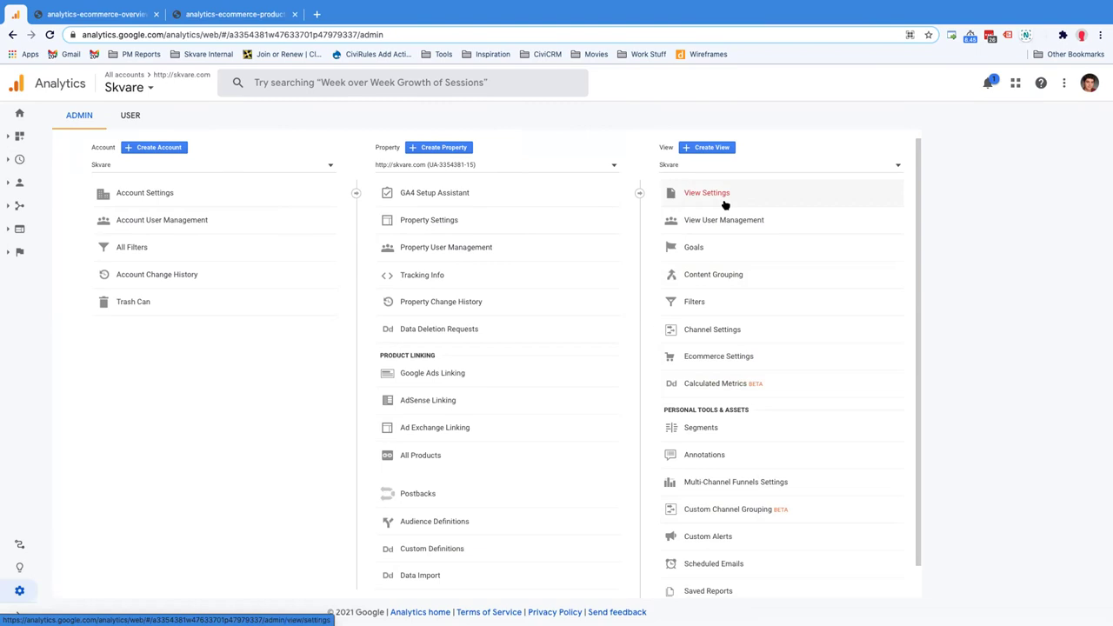
{"action": "scroll", "coordinate": [721, 223], "scroll_direction": "down", "scroll_amount": 1}
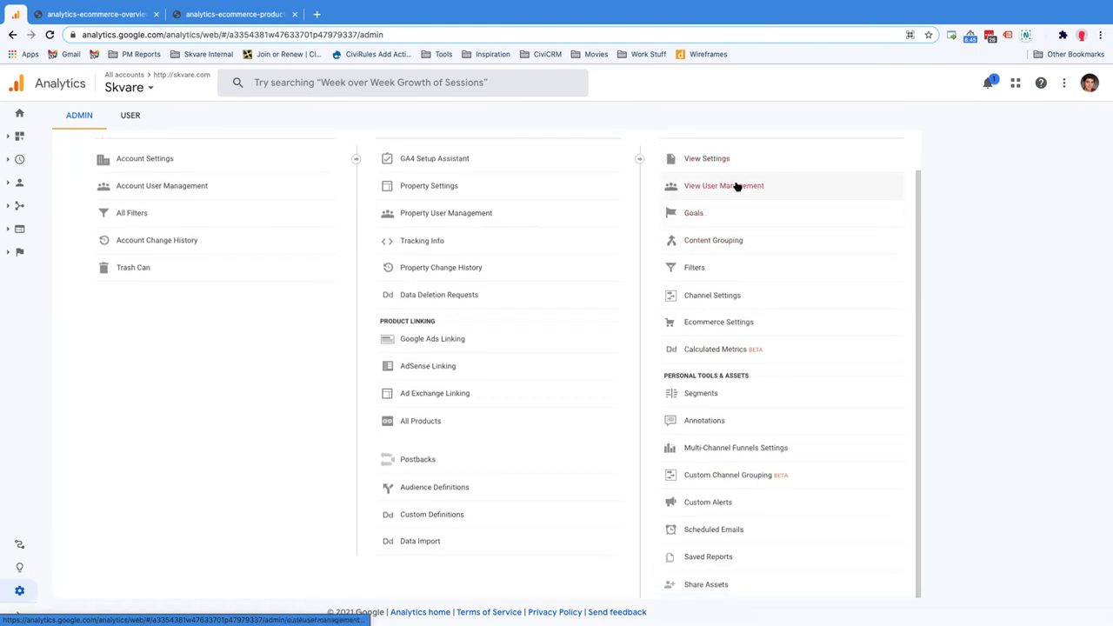
{"action": "left_click", "coordinate": [700, 214]}
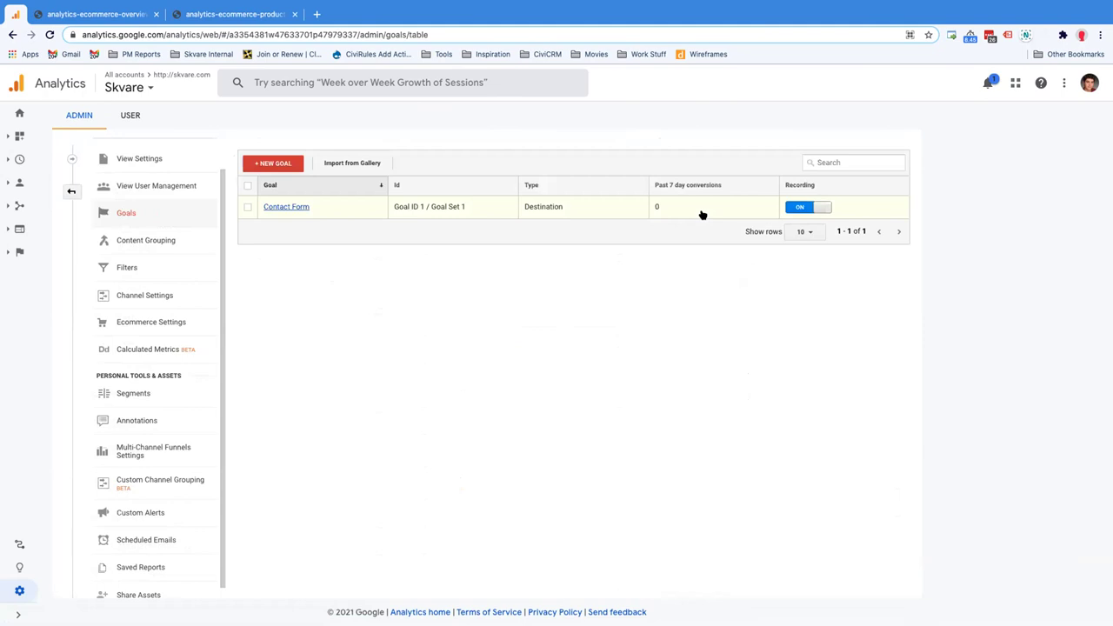
{"action": "left_click", "coordinate": [296, 210]}
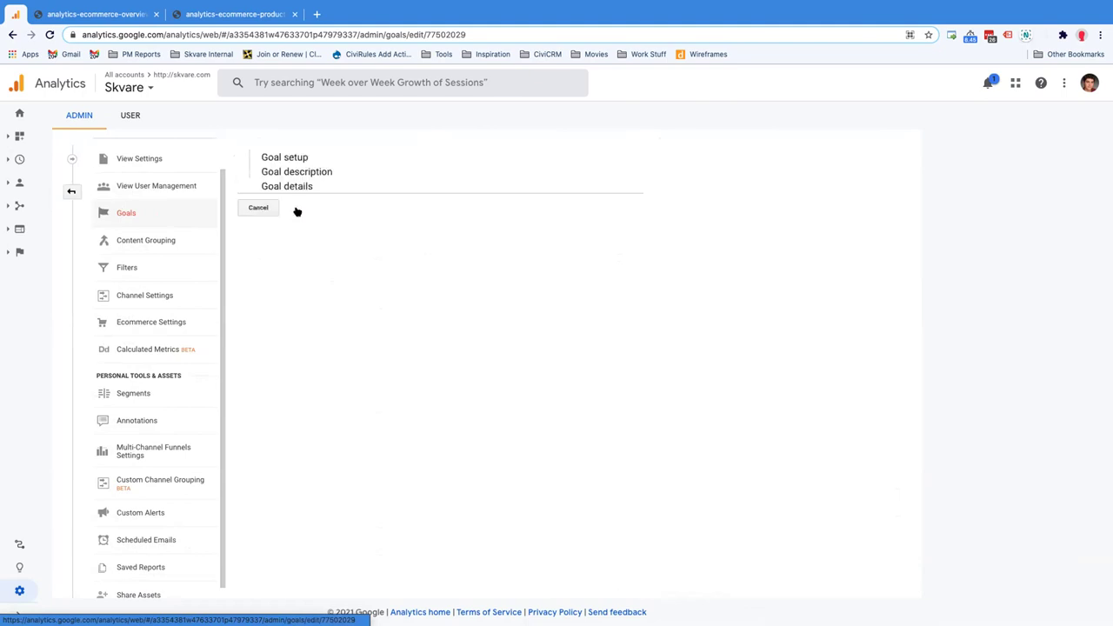
{"action": "left_click", "coordinate": [351, 193]}
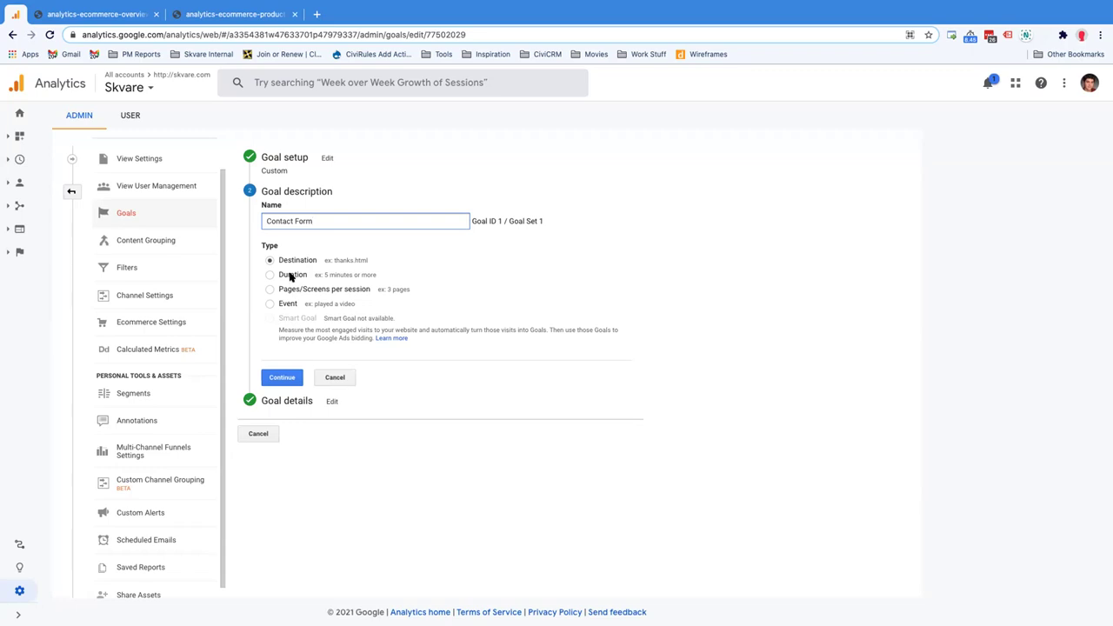
{"action": "left_click", "coordinate": [335, 376]}
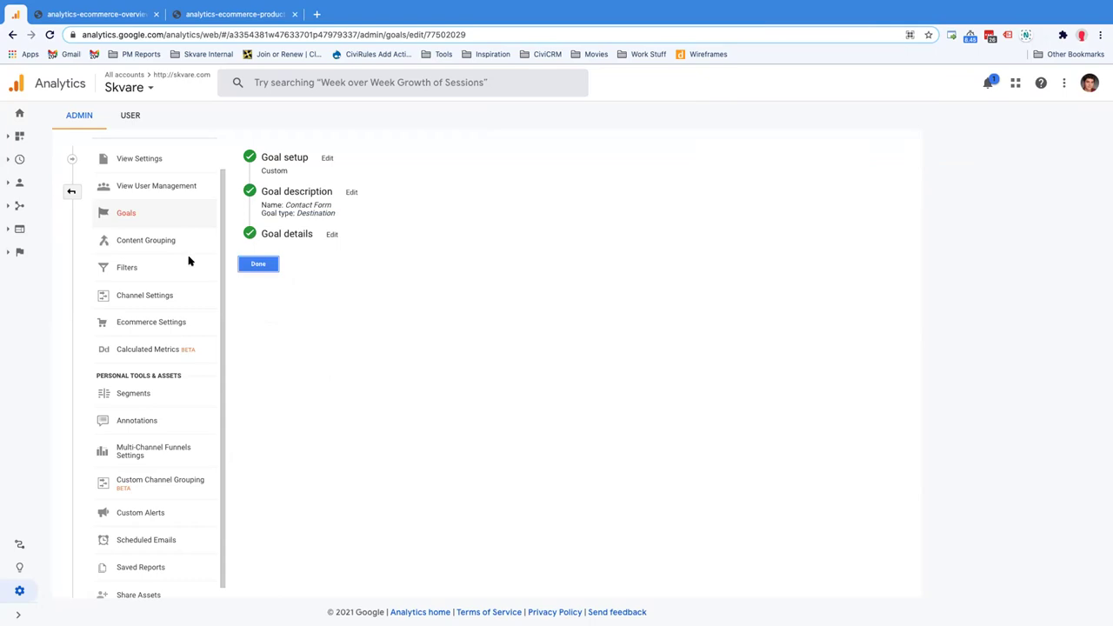
{"action": "left_click", "coordinate": [8, 135]}
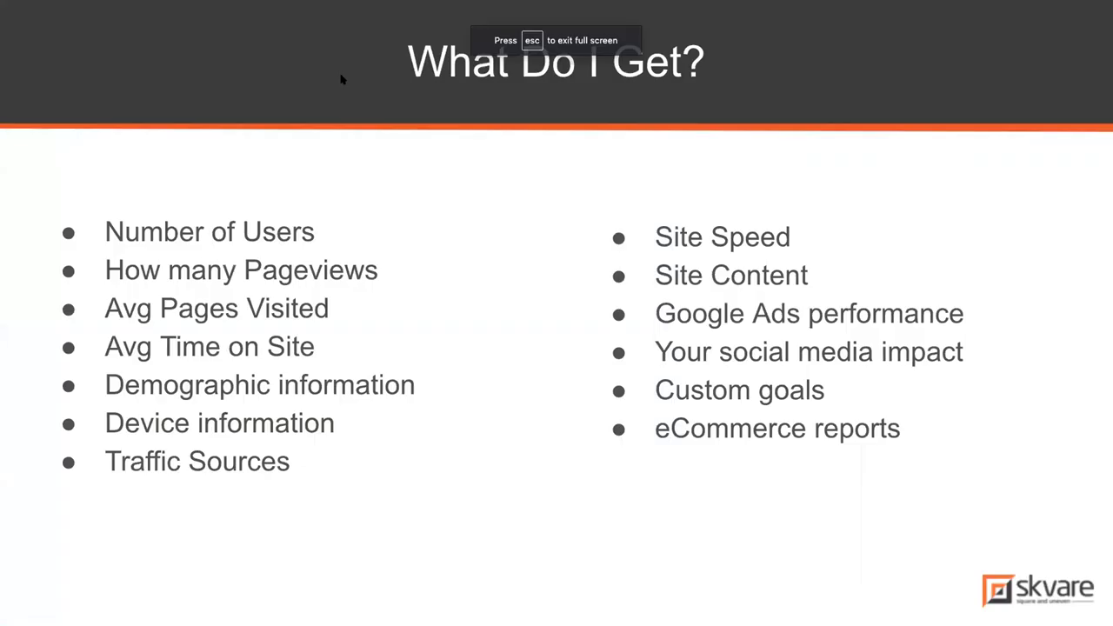
{"action": "key", "text": "Right"}
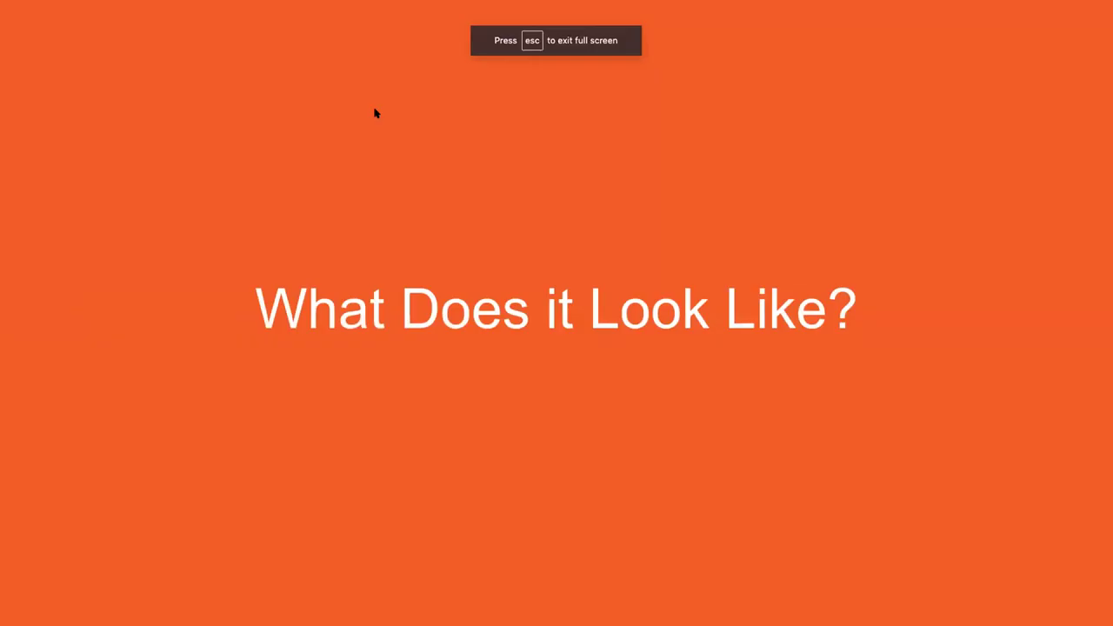
{"action": "key", "text": "Right"}
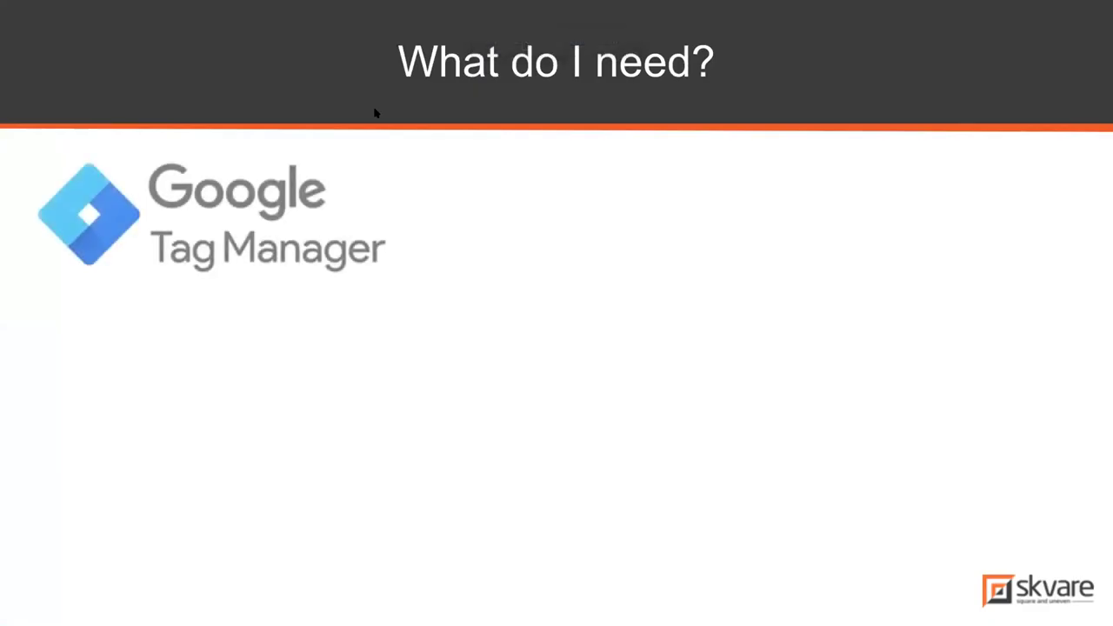
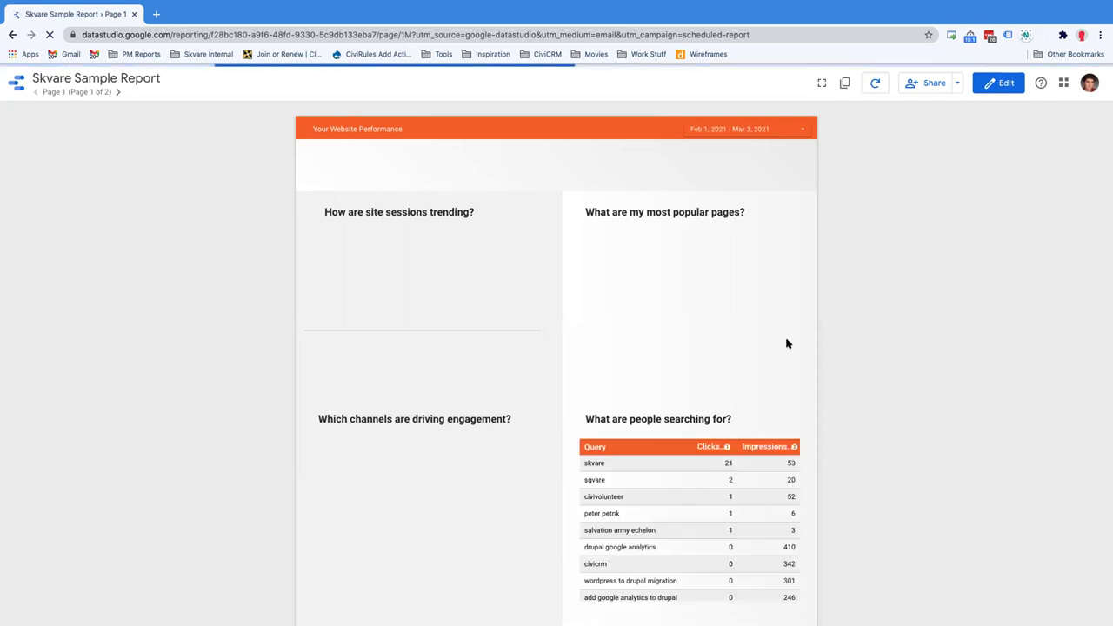
Review the Skvare Sample Report's first page and drill into the Scroll event's actions in the content engagement table
{"action": "scroll", "coordinate": [787, 343], "scroll_direction": "down", "scroll_amount": 1}
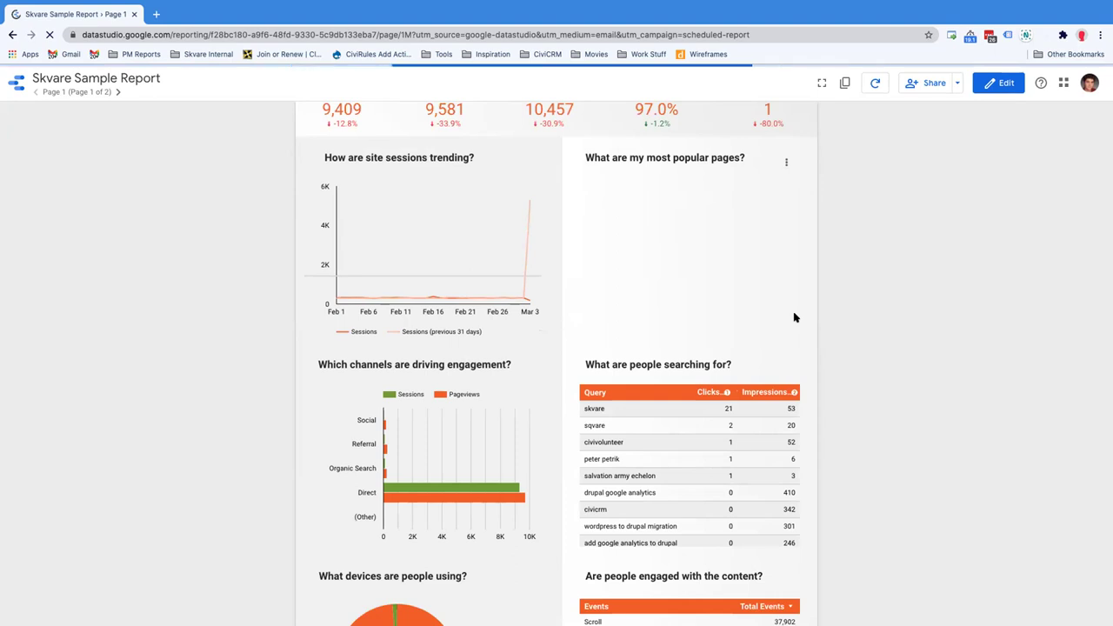
{"action": "scroll", "coordinate": [793, 318], "scroll_direction": "up", "scroll_amount": 1}
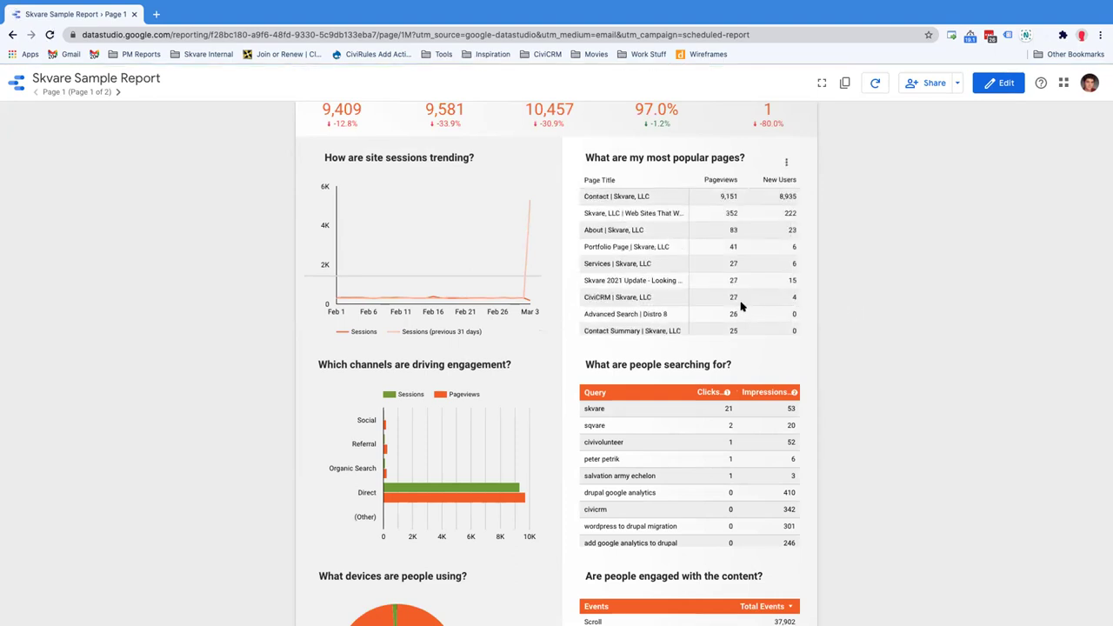
{"action": "scroll", "coordinate": [869, 308], "scroll_direction": "down", "scroll_amount": 1}
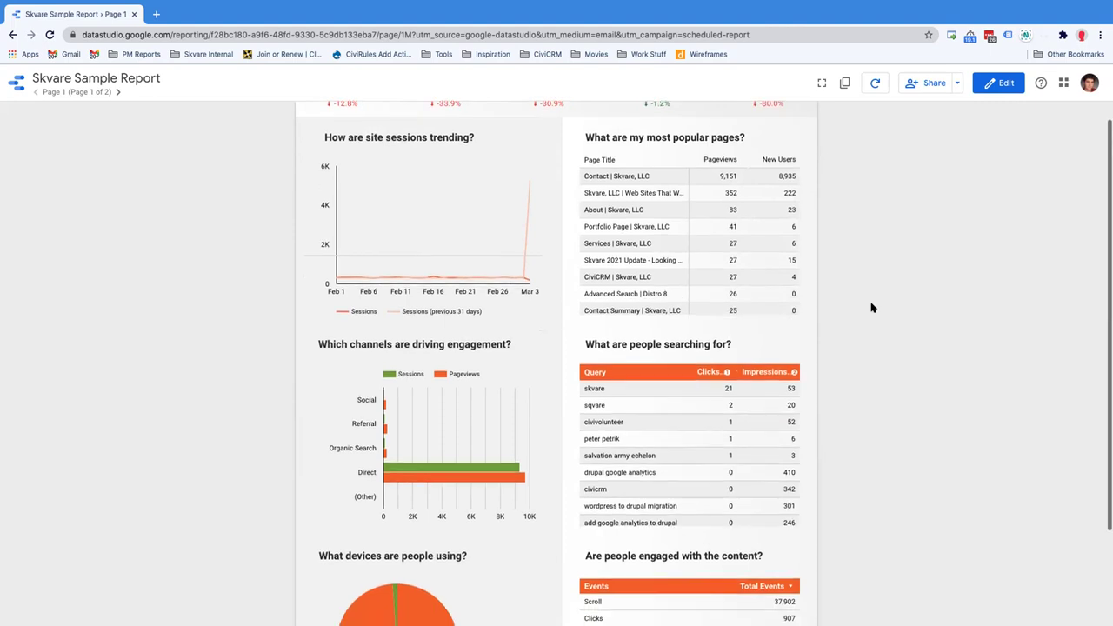
{"action": "scroll", "coordinate": [872, 307], "scroll_direction": "down", "scroll_amount": 2}
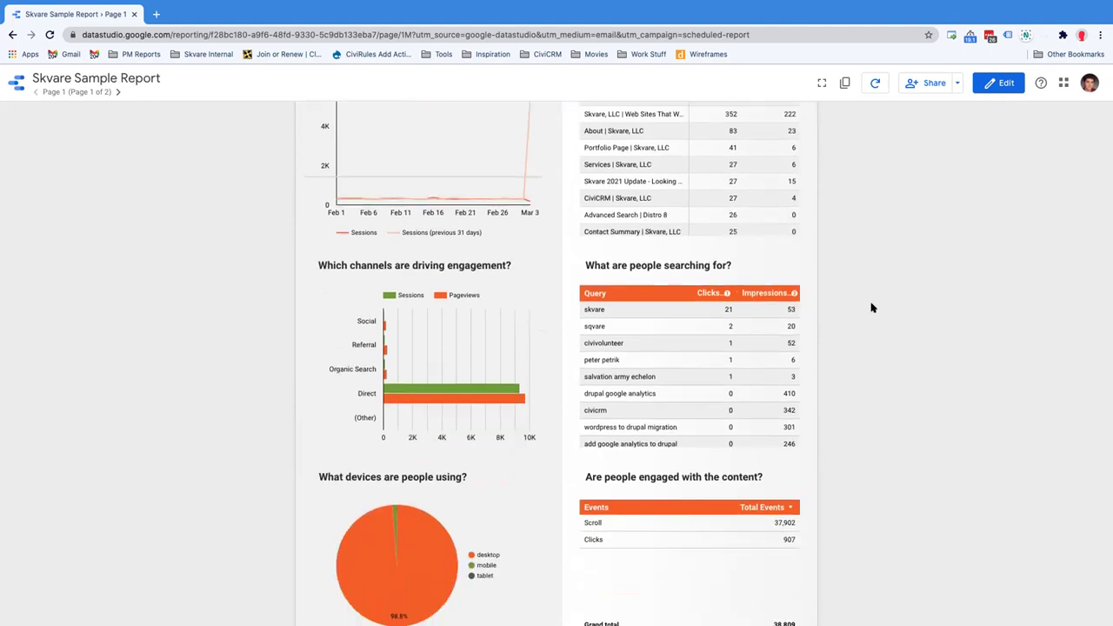
{"action": "scroll", "coordinate": [872, 308], "scroll_direction": "down", "scroll_amount": 1}
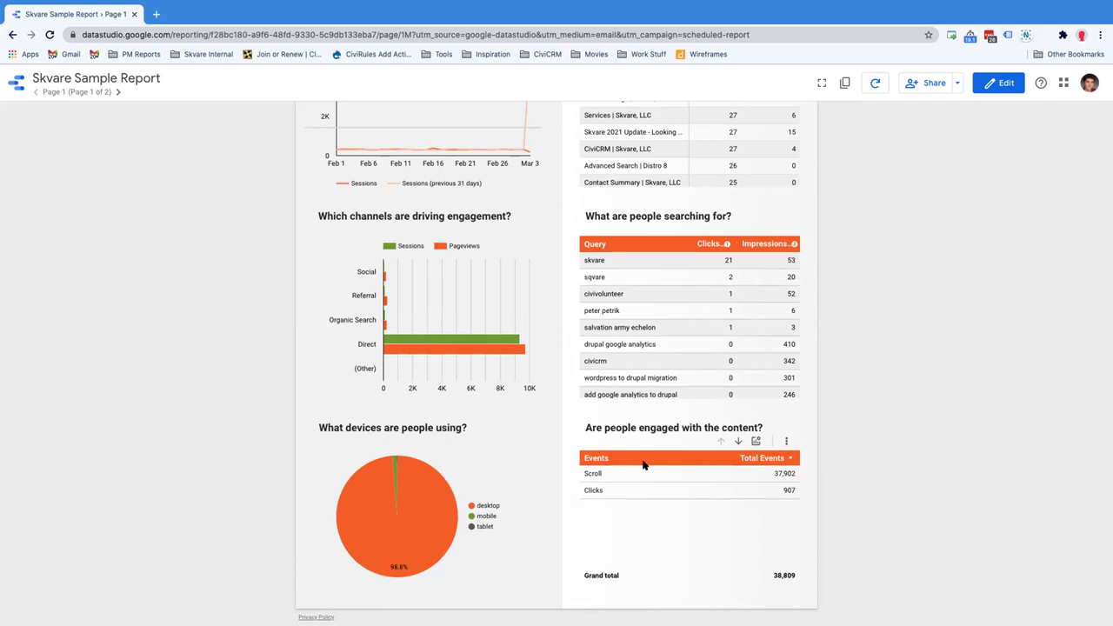
{"action": "left_click", "coordinate": [594, 473]}
{"action": "left_click", "coordinate": [645, 459]}
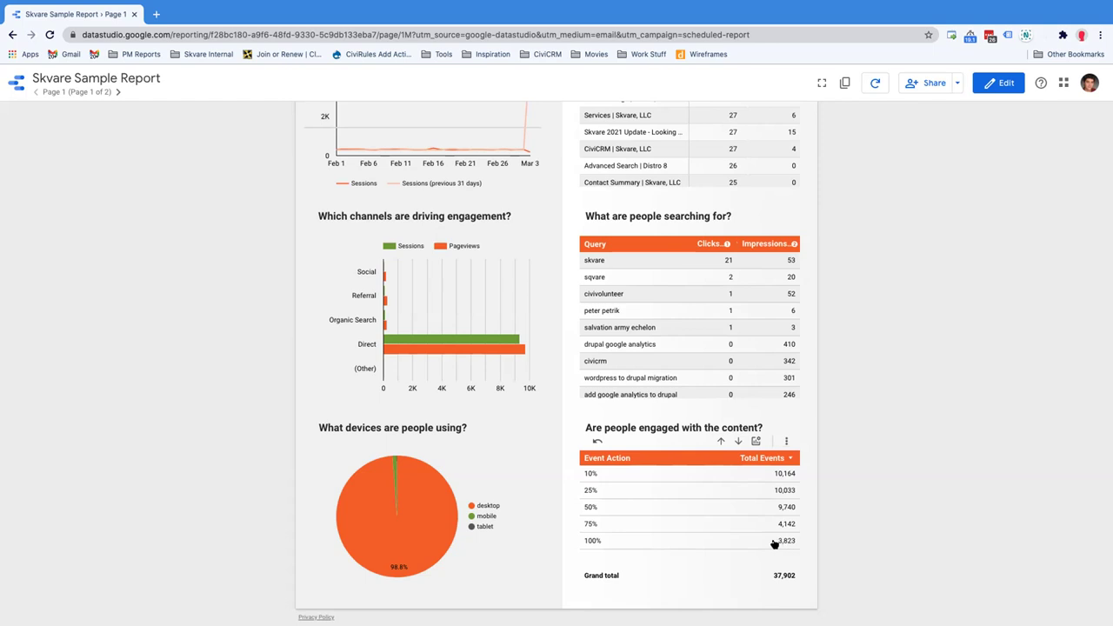
Switch the sample report to edit mode and browse the Google and partner connectors available for adding data
{"action": "scroll", "coordinate": [759, 485], "scroll_direction": "up", "scroll_amount": 1}
{"action": "scroll", "coordinate": [758, 485], "scroll_direction": "up", "scroll_amount": 2}
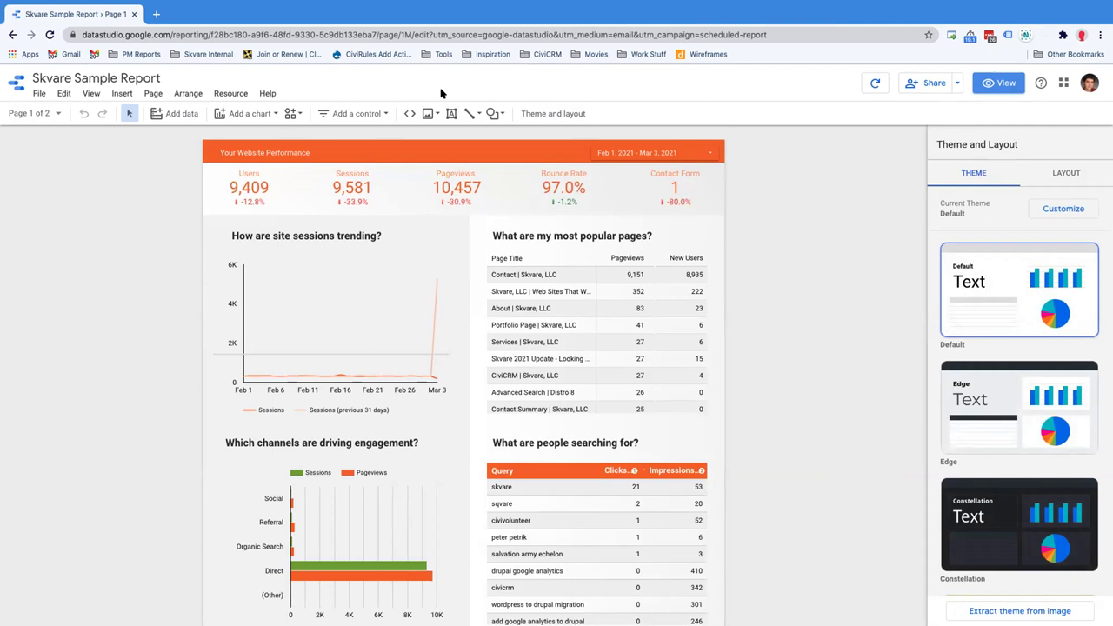
{"action": "left_click", "coordinate": [168, 115]}
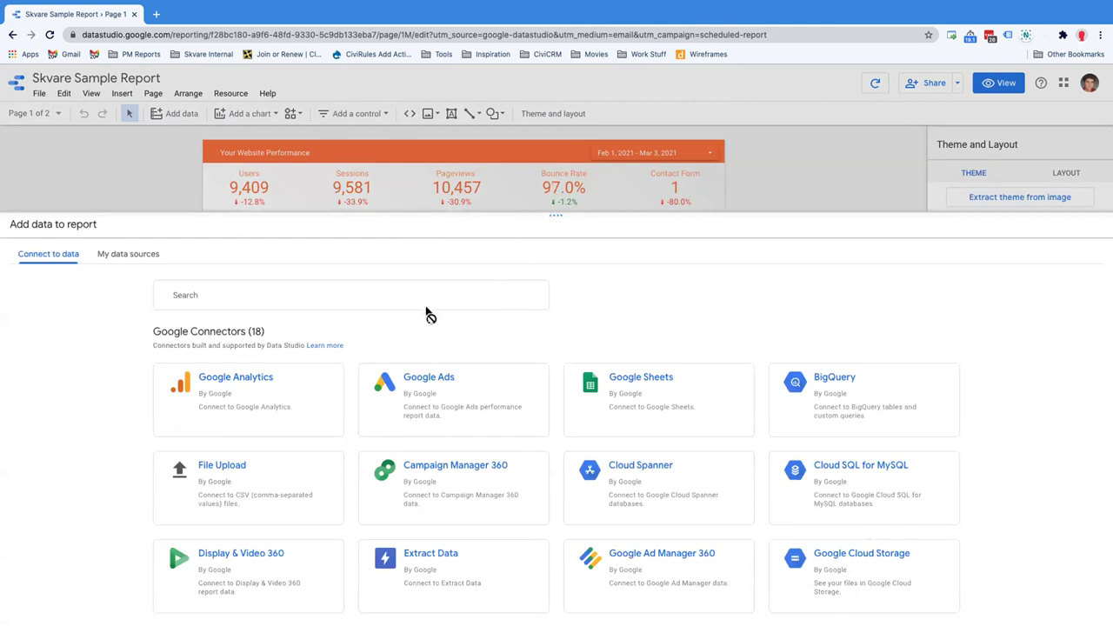
{"action": "scroll", "coordinate": [431, 316], "scroll_direction": "down", "scroll_amount": 1}
{"action": "scroll", "coordinate": [368, 322], "scroll_direction": "down", "scroll_amount": 5}
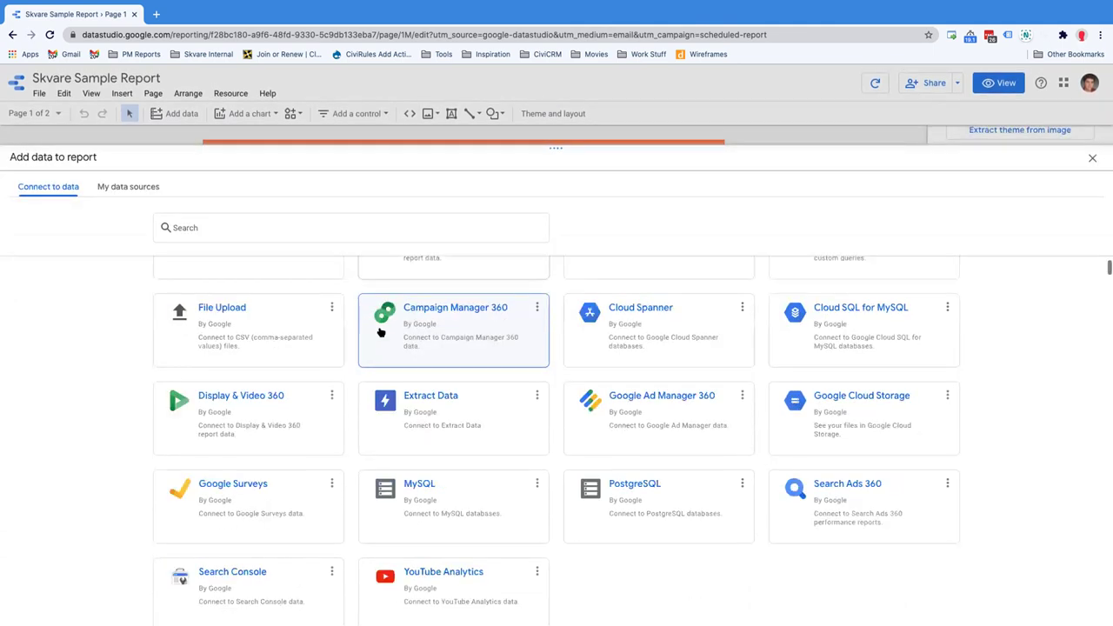
{"action": "scroll", "coordinate": [378, 385], "scroll_direction": "down", "scroll_amount": 2}
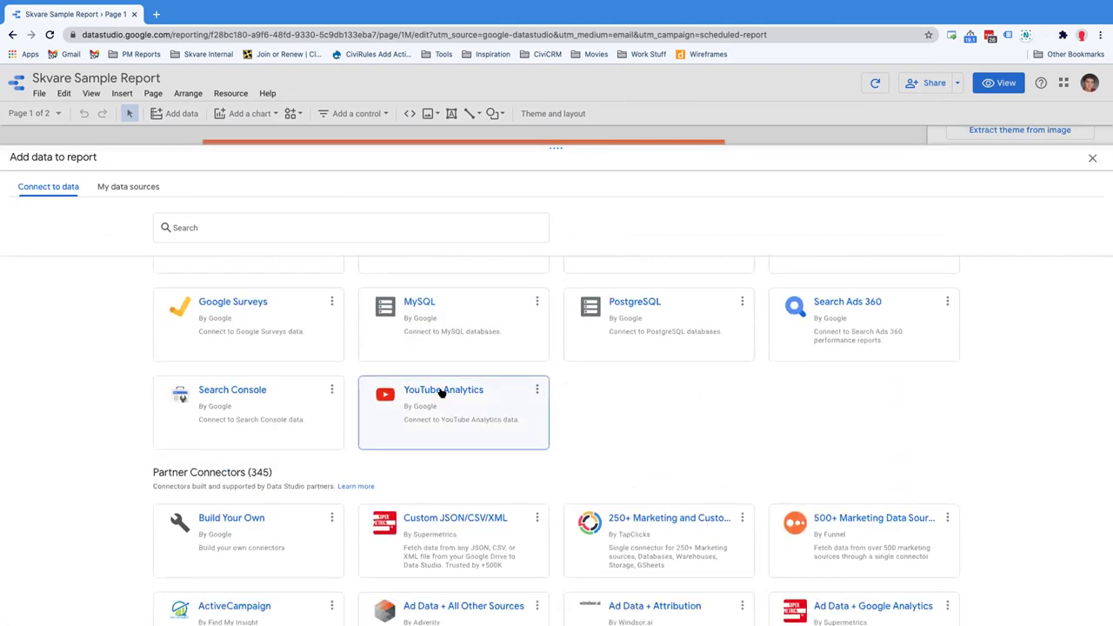
{"action": "scroll", "coordinate": [559, 403], "scroll_direction": "down", "scroll_amount": 2}
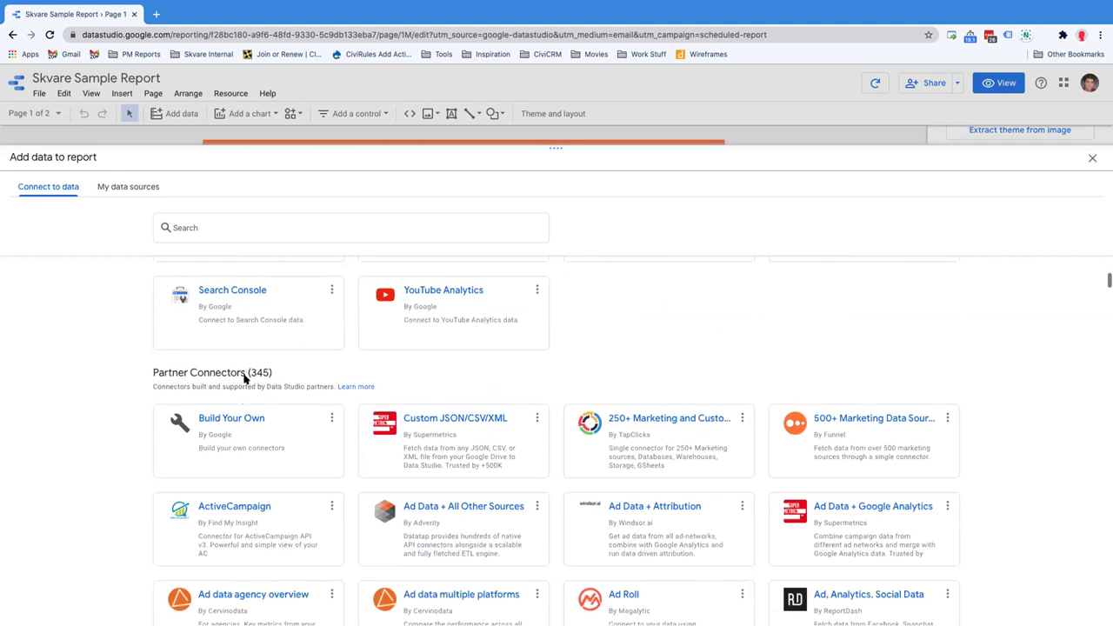
{"action": "scroll", "coordinate": [264, 376], "scroll_direction": "down", "scroll_amount": 3}
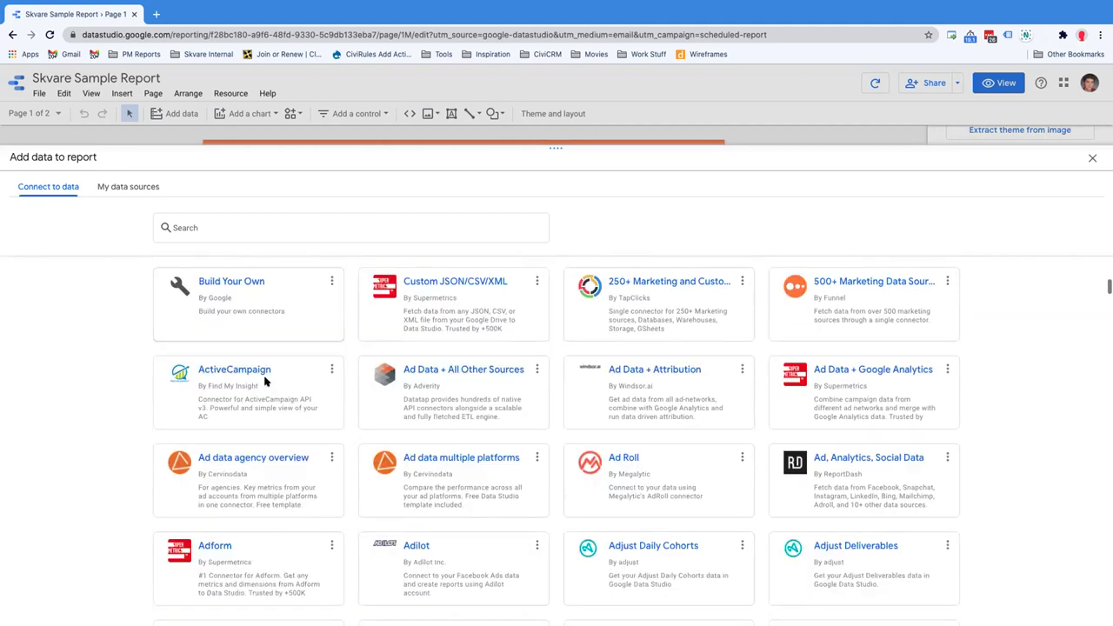
{"action": "scroll", "coordinate": [267, 379], "scroll_direction": "down", "scroll_amount": 3}
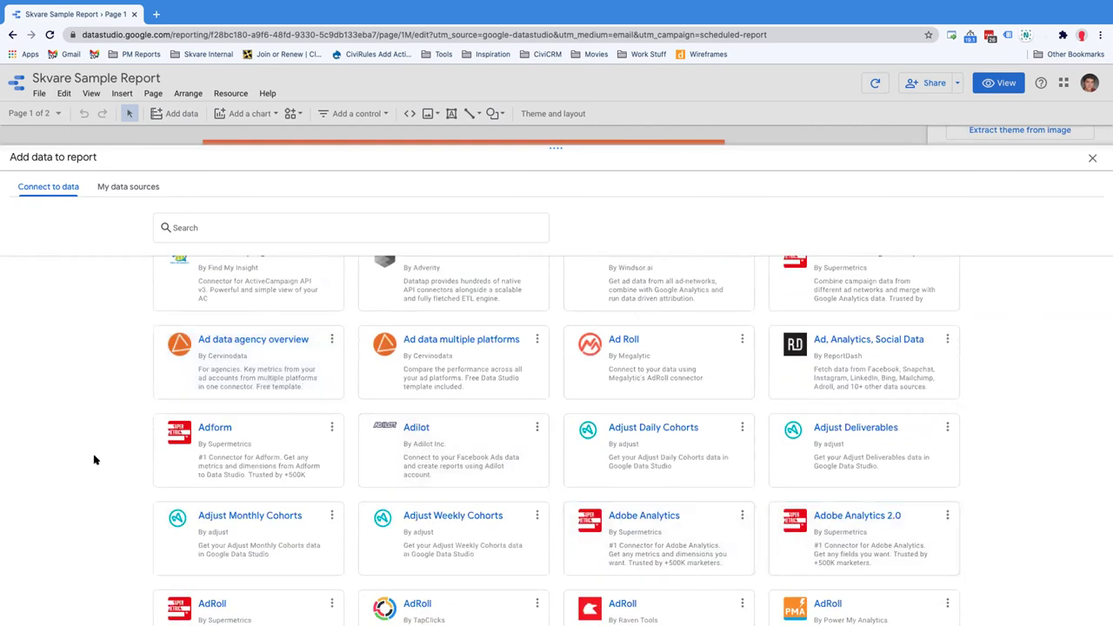
{"action": "scroll", "coordinate": [95, 460], "scroll_direction": "down", "scroll_amount": 3}
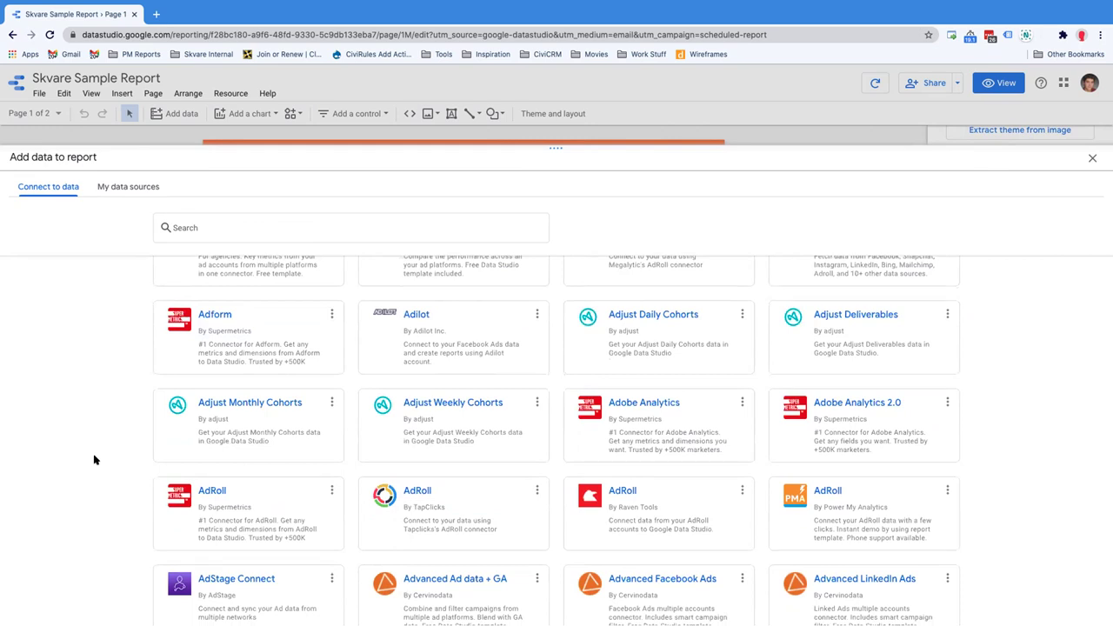
{"action": "scroll", "coordinate": [96, 460], "scroll_direction": "down", "scroll_amount": 8}
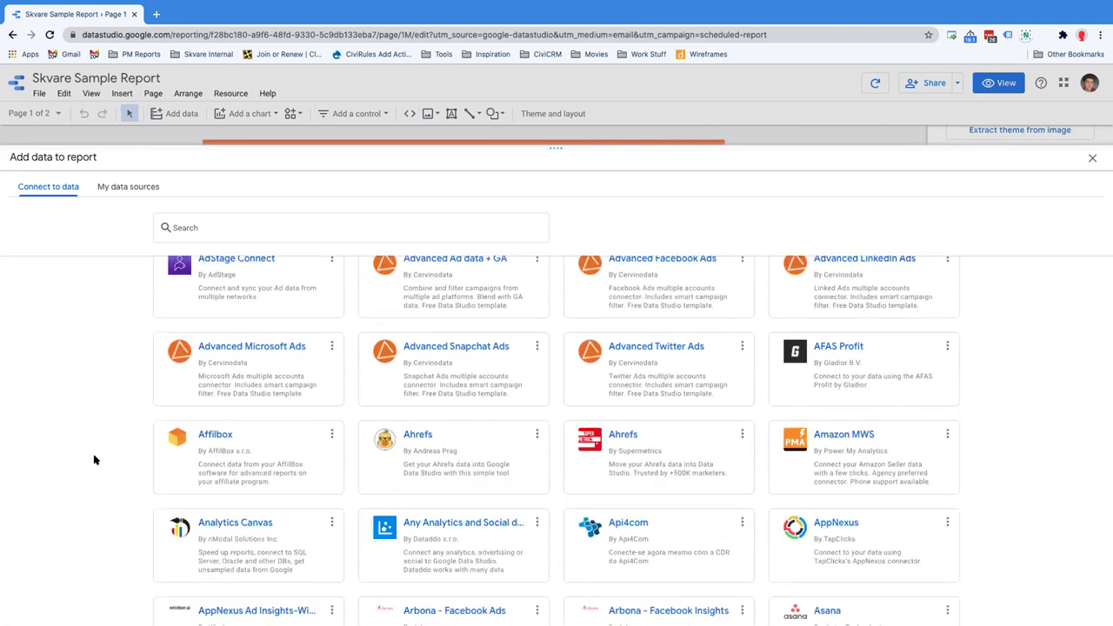
{"action": "scroll", "coordinate": [96, 460], "scroll_direction": "up", "scroll_amount": 15}
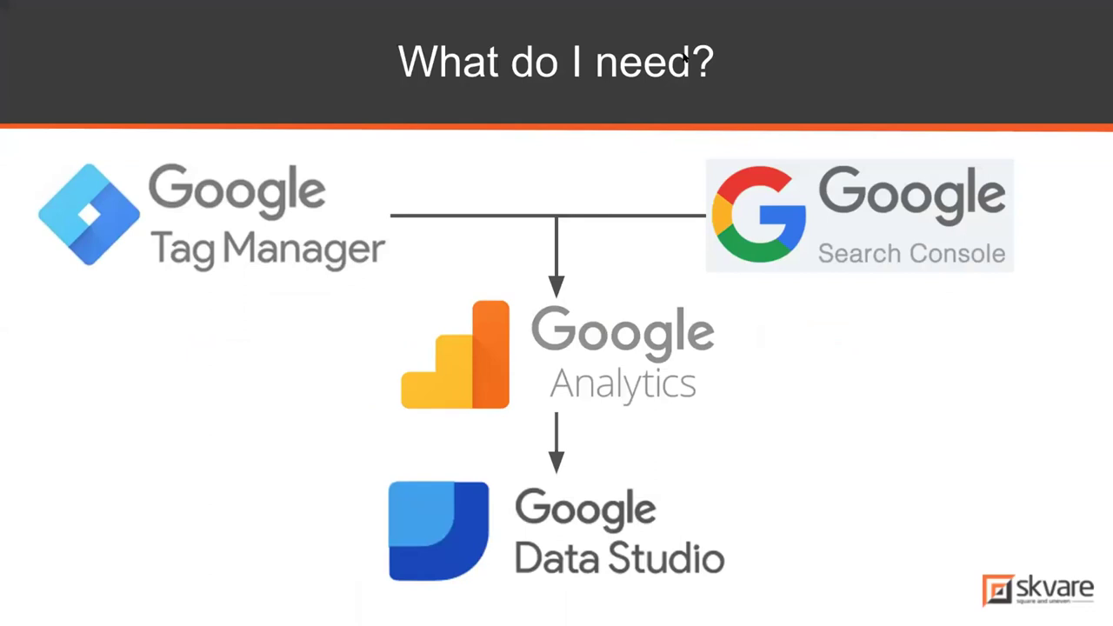
{"action": "key", "text": "Right"}
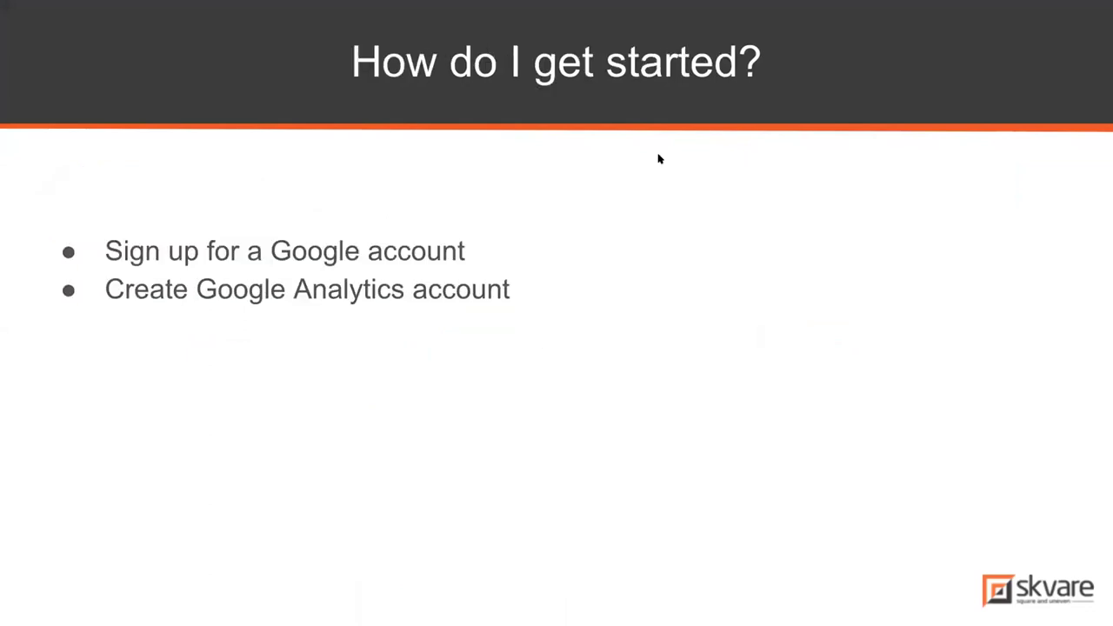